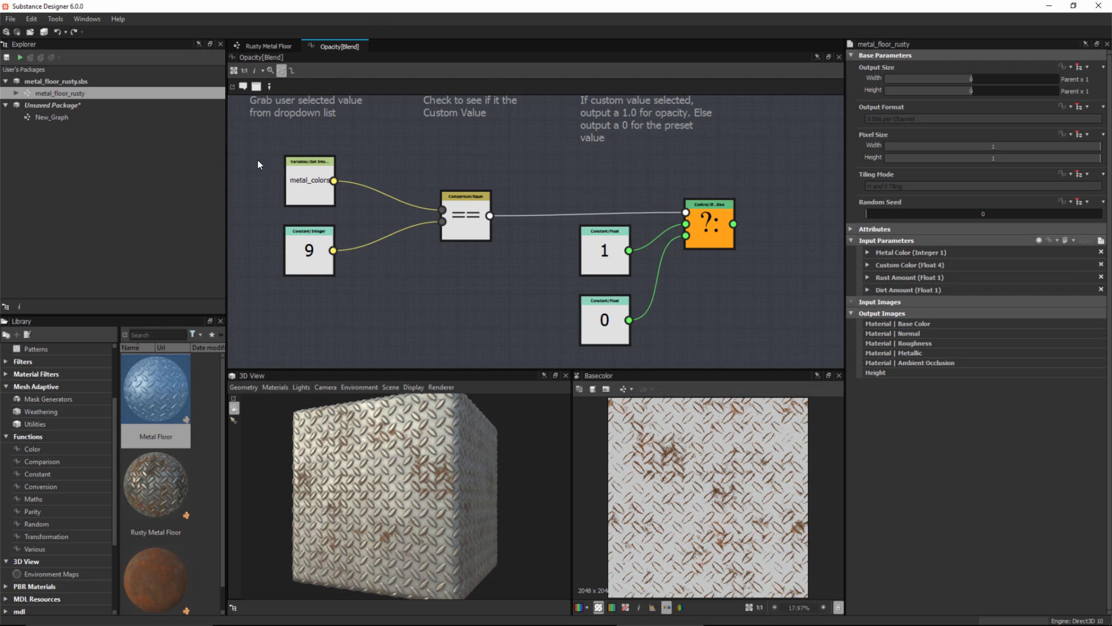
Step: Shift all nodes of the Opacity function slightly and move the metal_colors and integer 9 nodes further apart
key(ctrl+a)
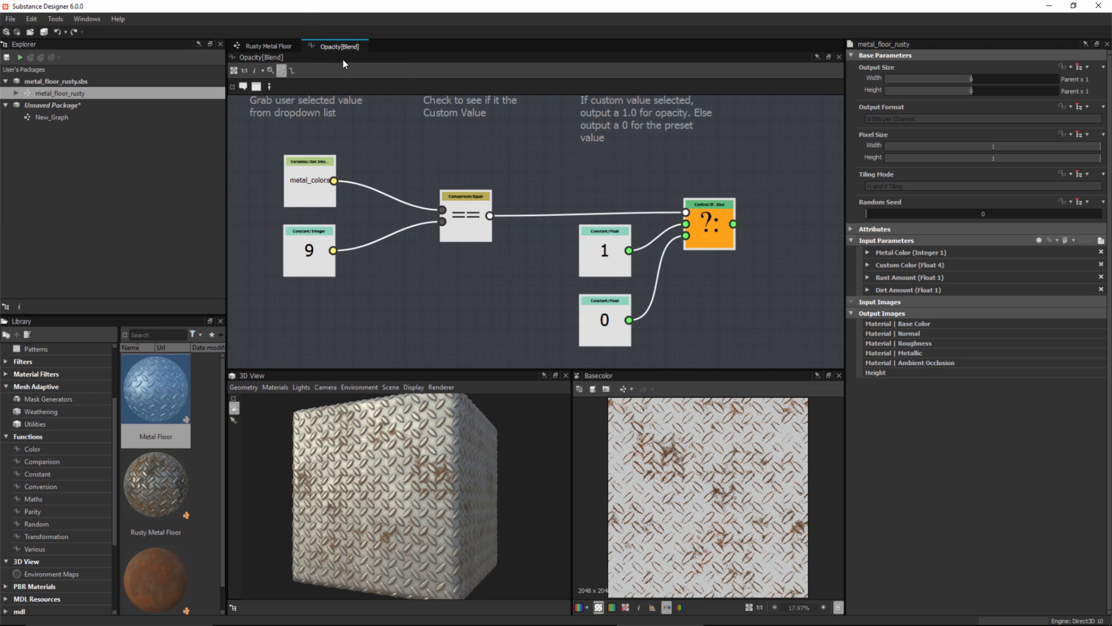
drag(709, 227, 690, 215)
click(774, 290)
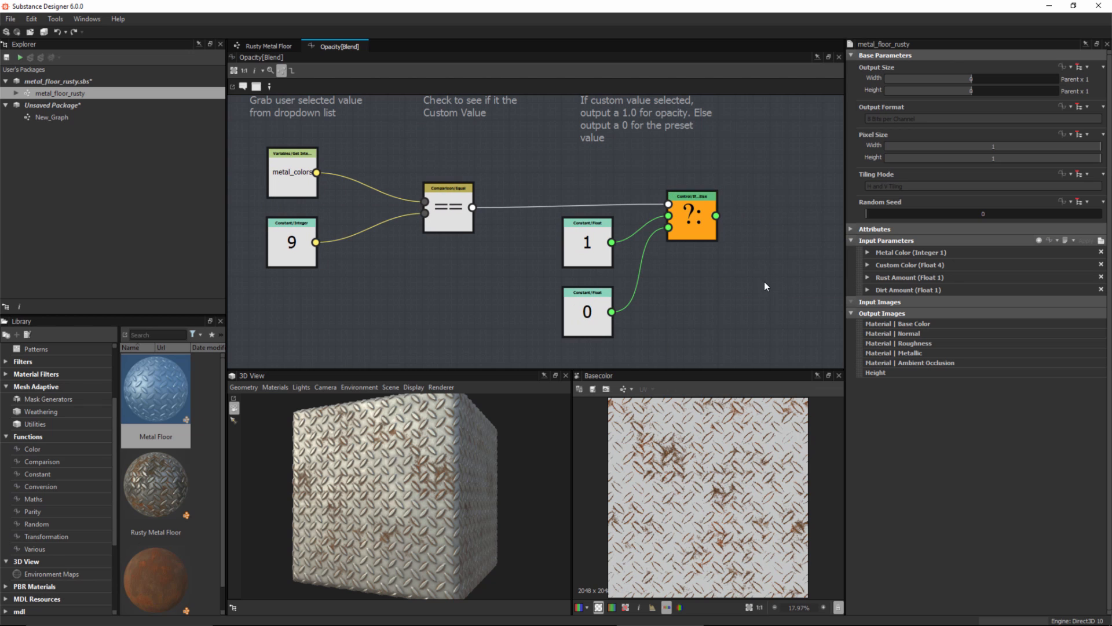
middle_drag(395, 286, 411, 285)
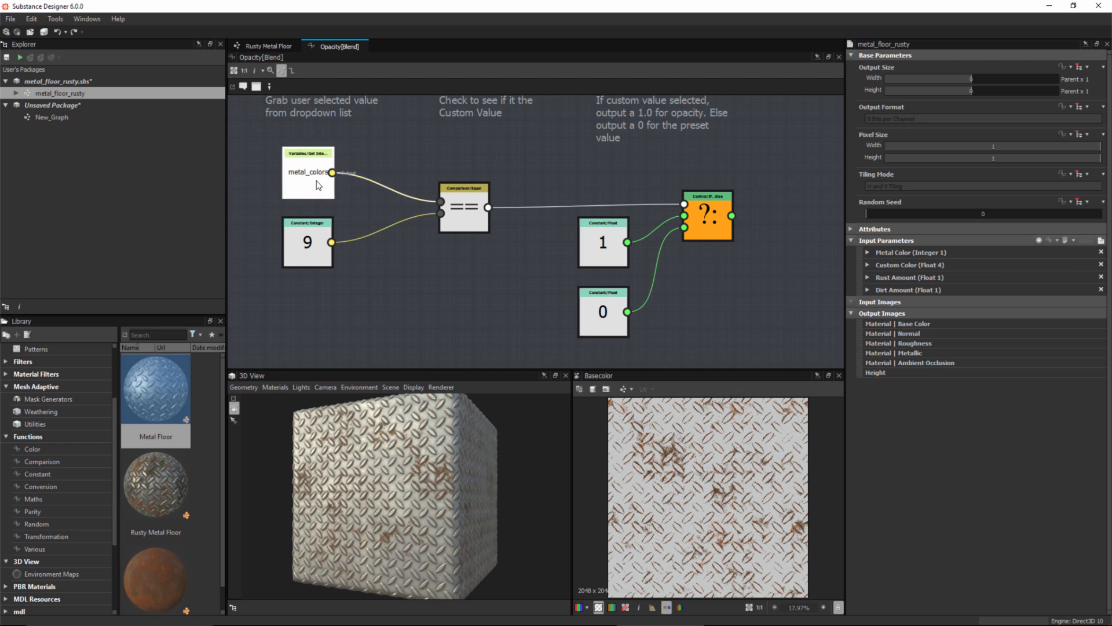
drag(316, 181, 314, 171)
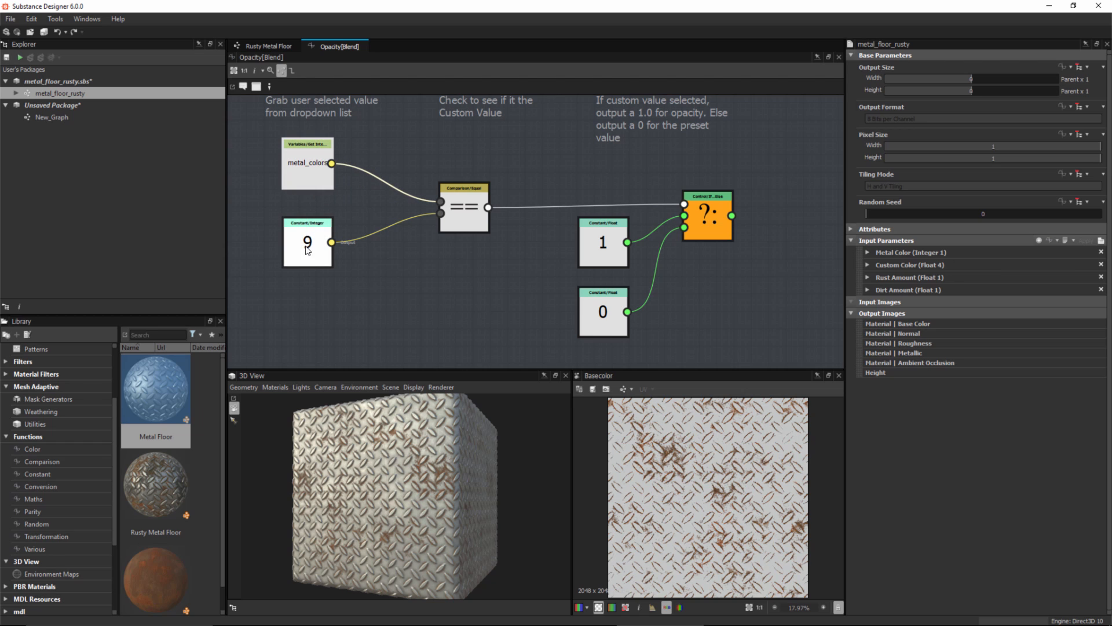
drag(308, 255, 308, 264)
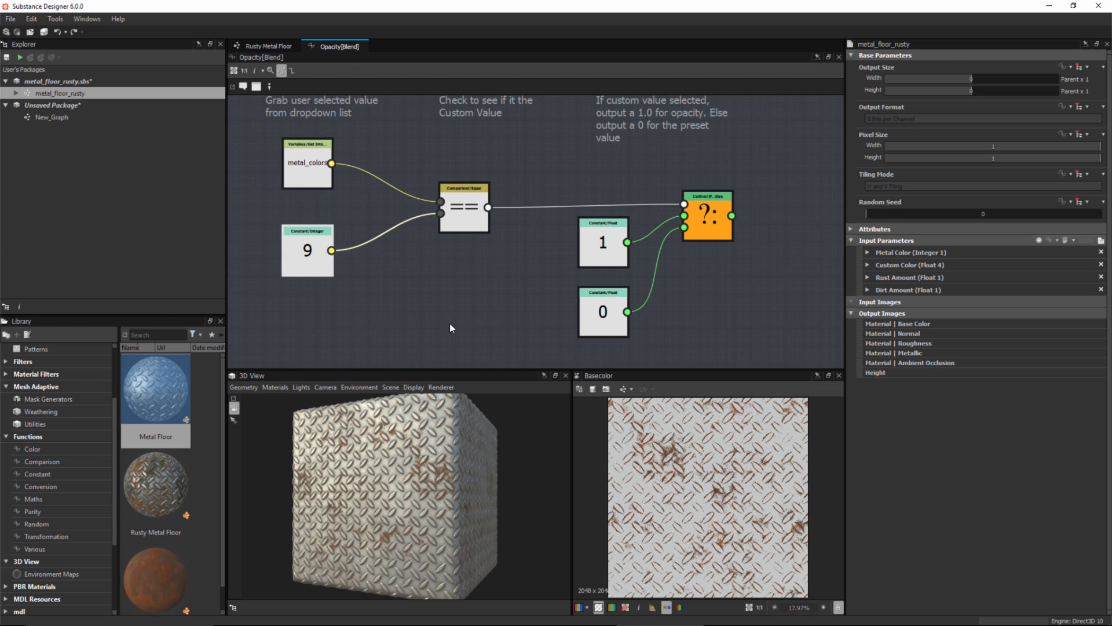
middle_drag(523, 268, 530, 279)
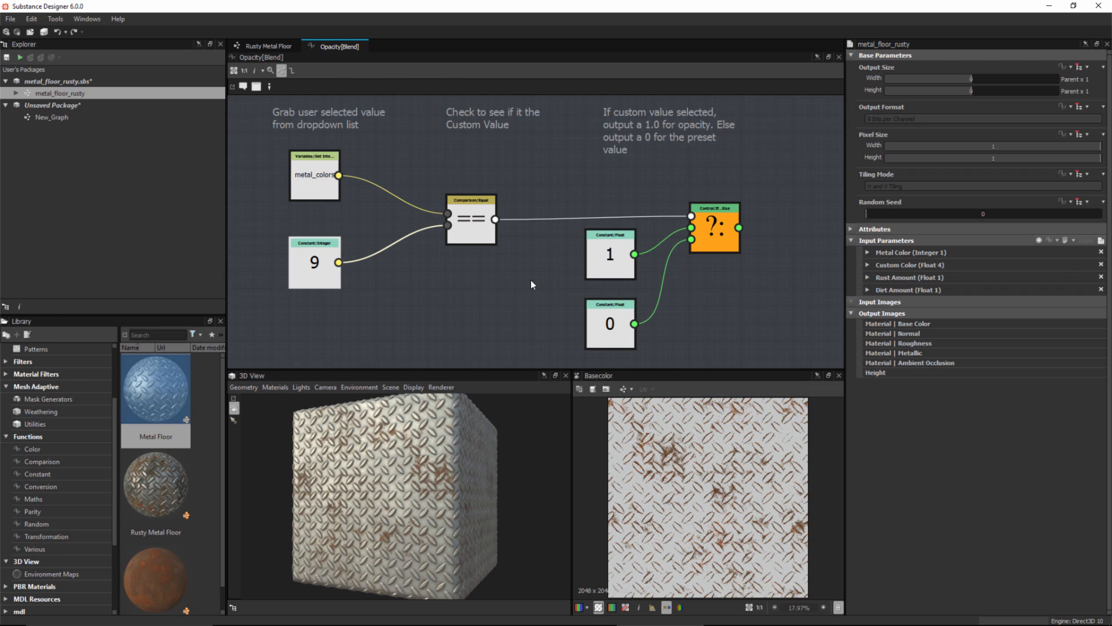
Step: Create a new Substance Function inside the metal_floor_rusty.sbs package
click(70, 80)
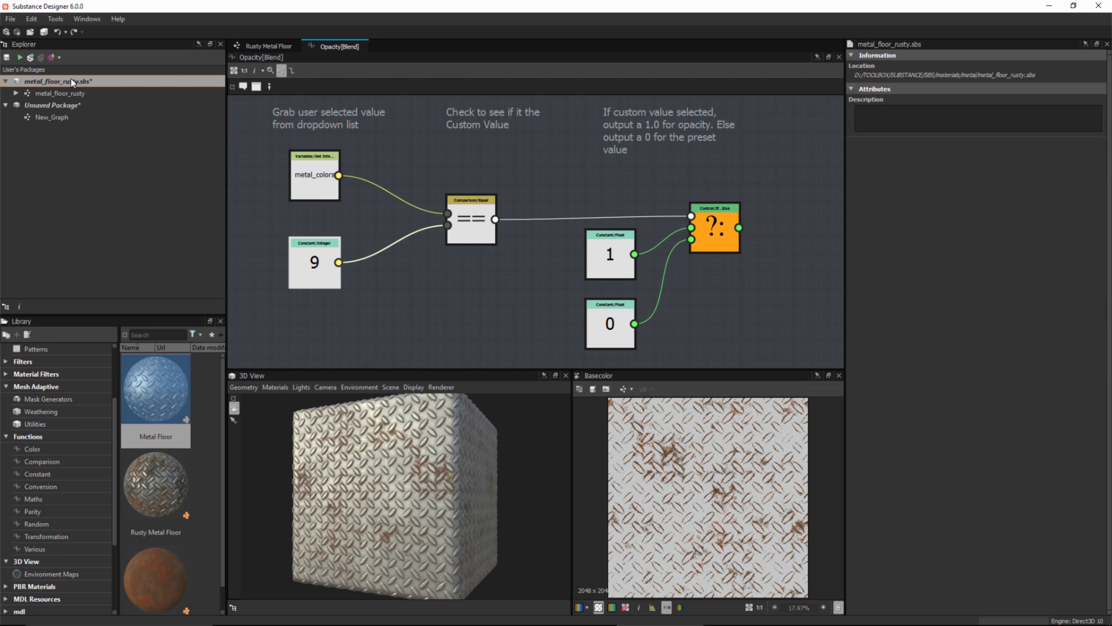
right_click(70, 80)
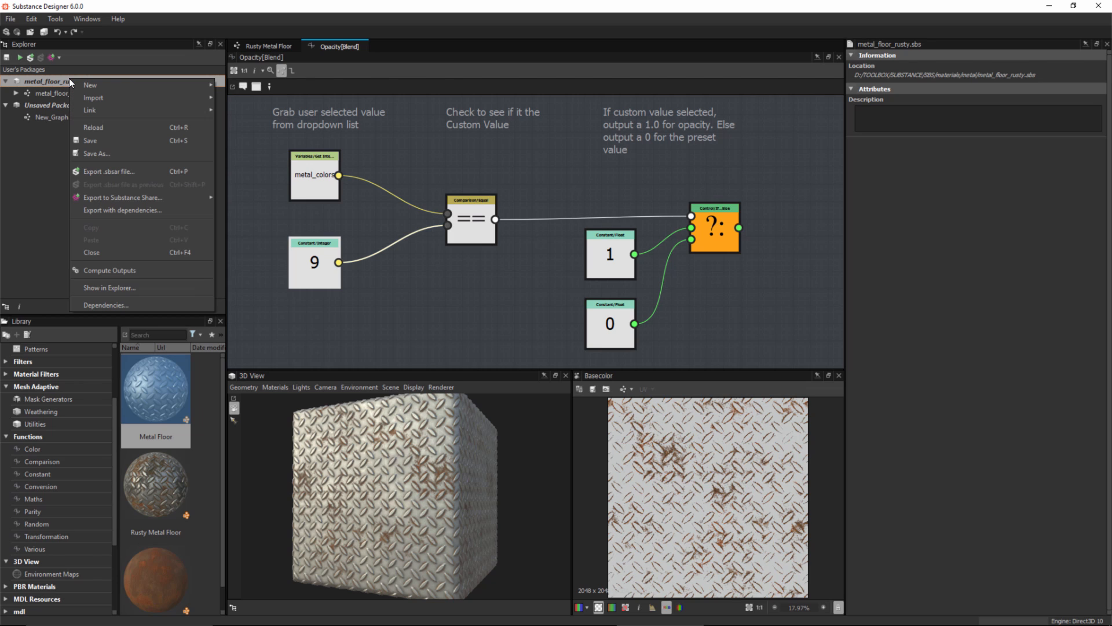
mouse_move(85, 88)
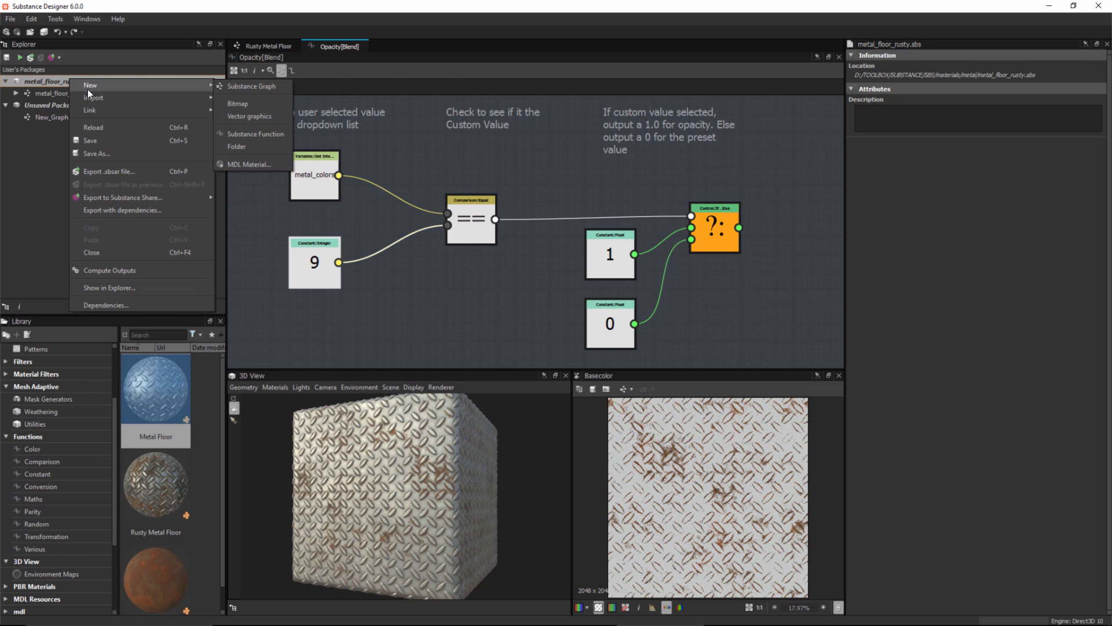
click(259, 134)
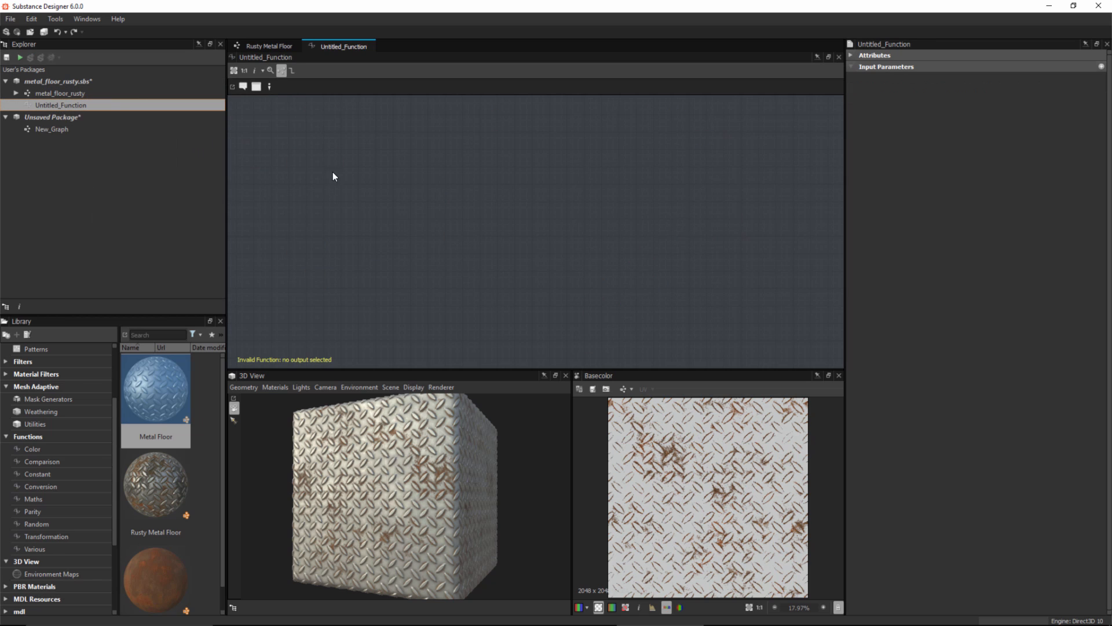
click(71, 80)
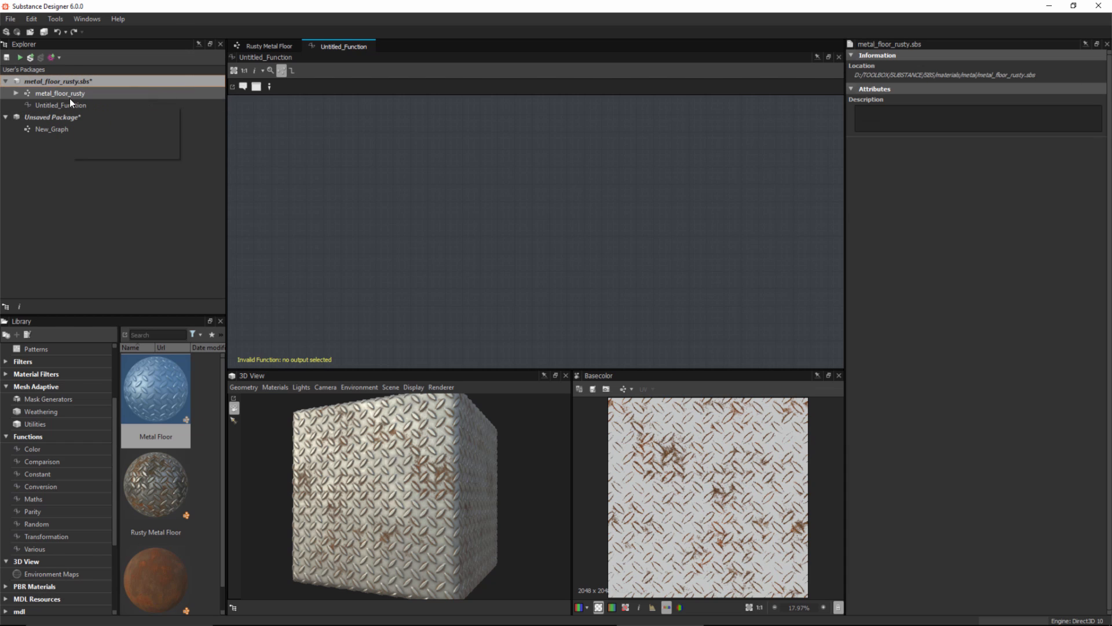
click(69, 106)
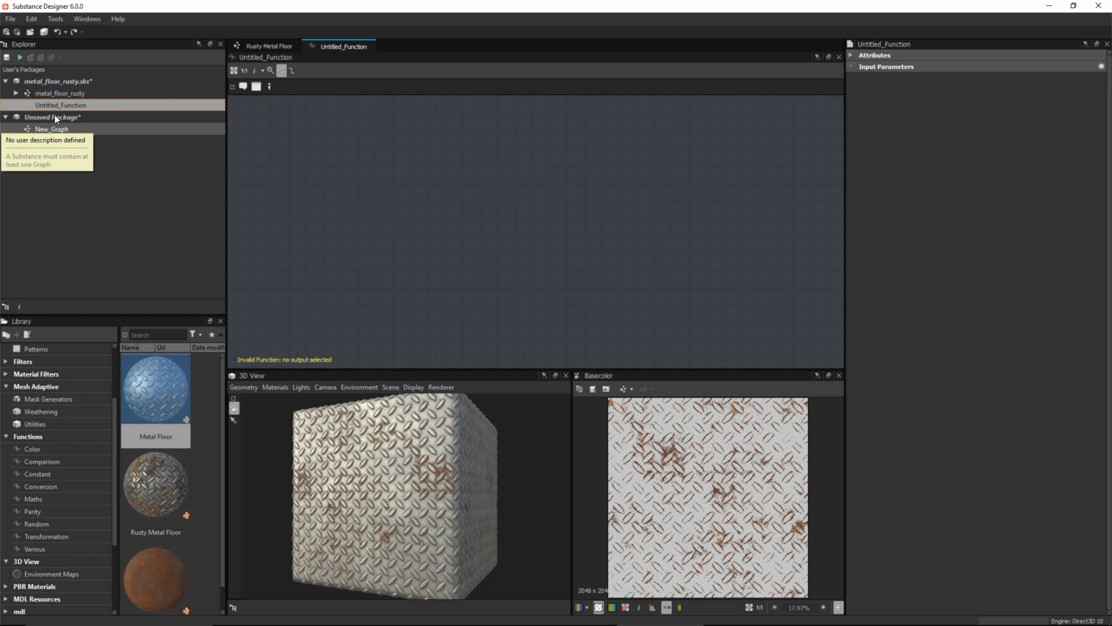
click(50, 93)
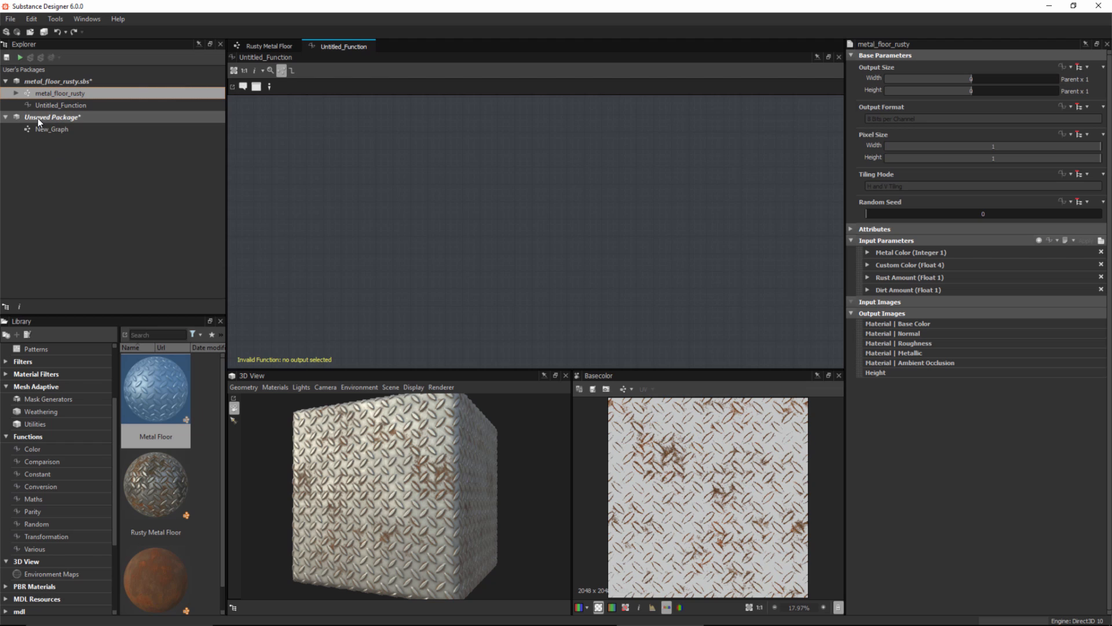
click(64, 104)
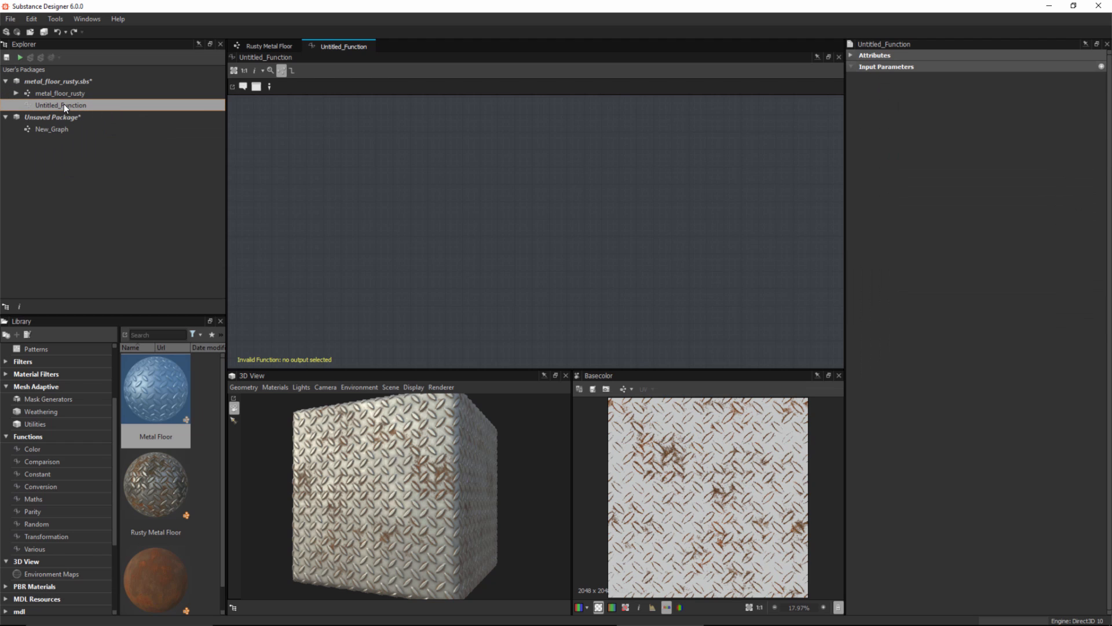
Step: Copy all nodes and comments from the Opacity function of the metal_floor_rusty graph's Blend node into Untitled_Function
click(27, 93)
double_click(26, 92)
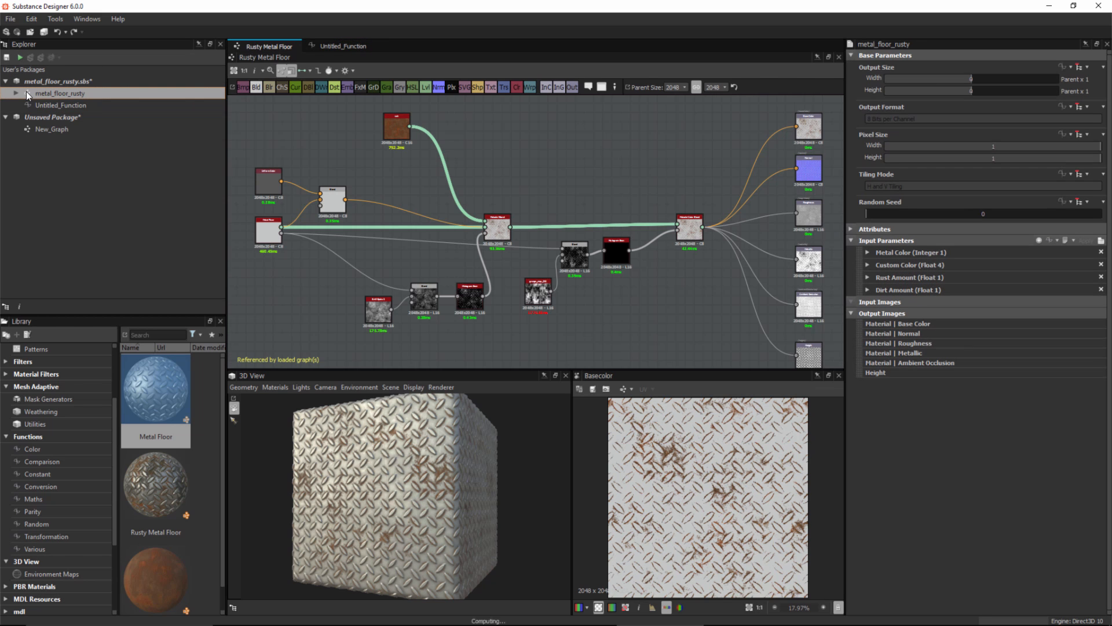
click(338, 203)
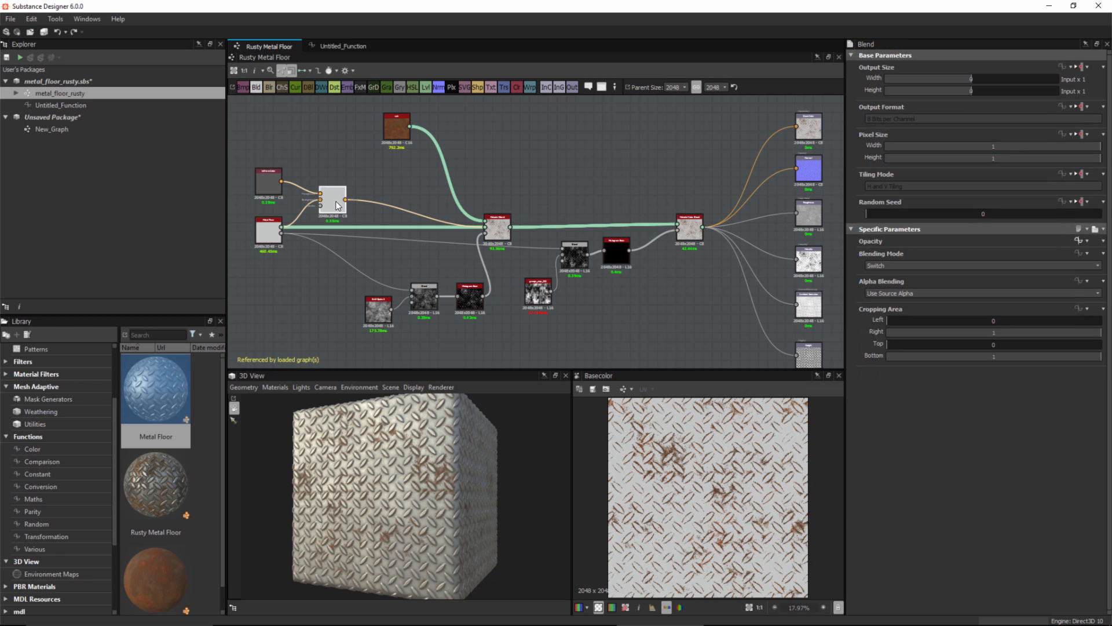
click(1079, 240)
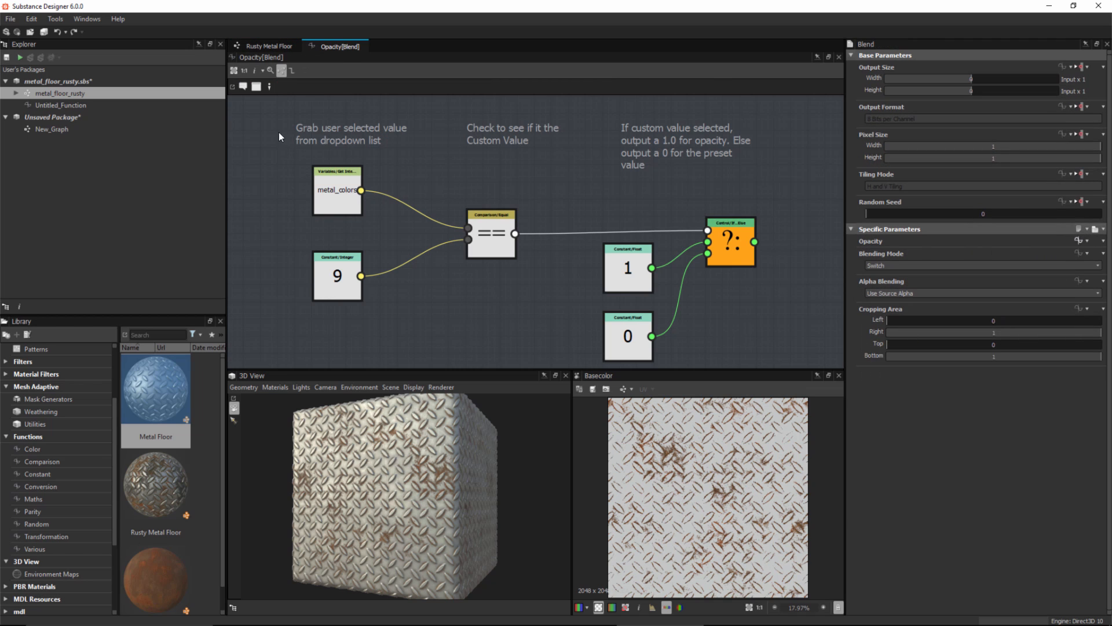
drag(259, 108, 793, 367)
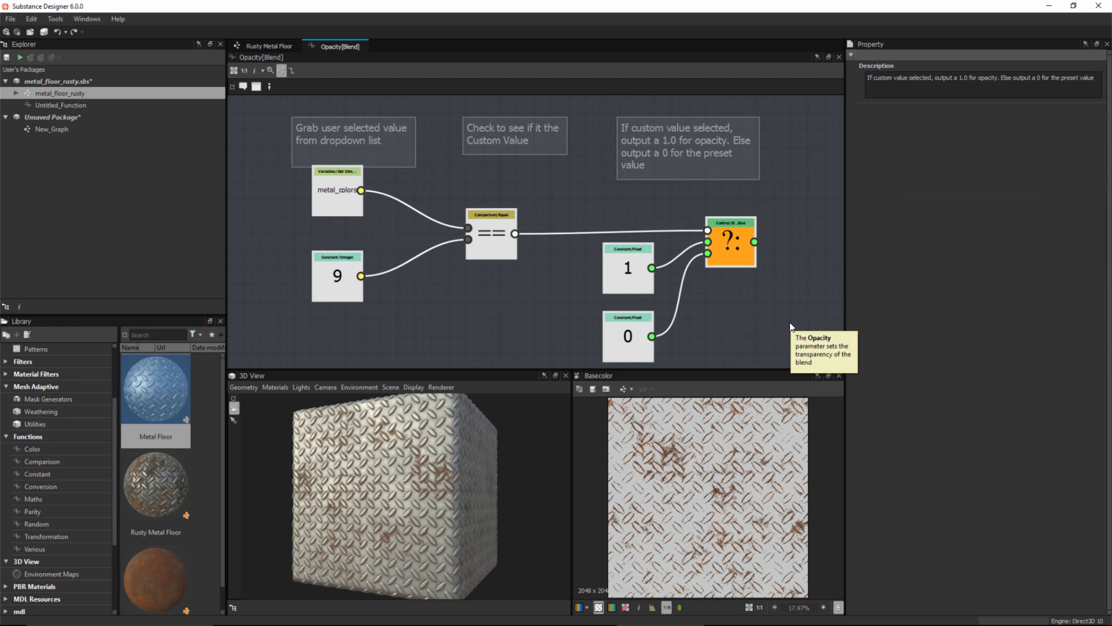
click(29, 104)
double_click(29, 104)
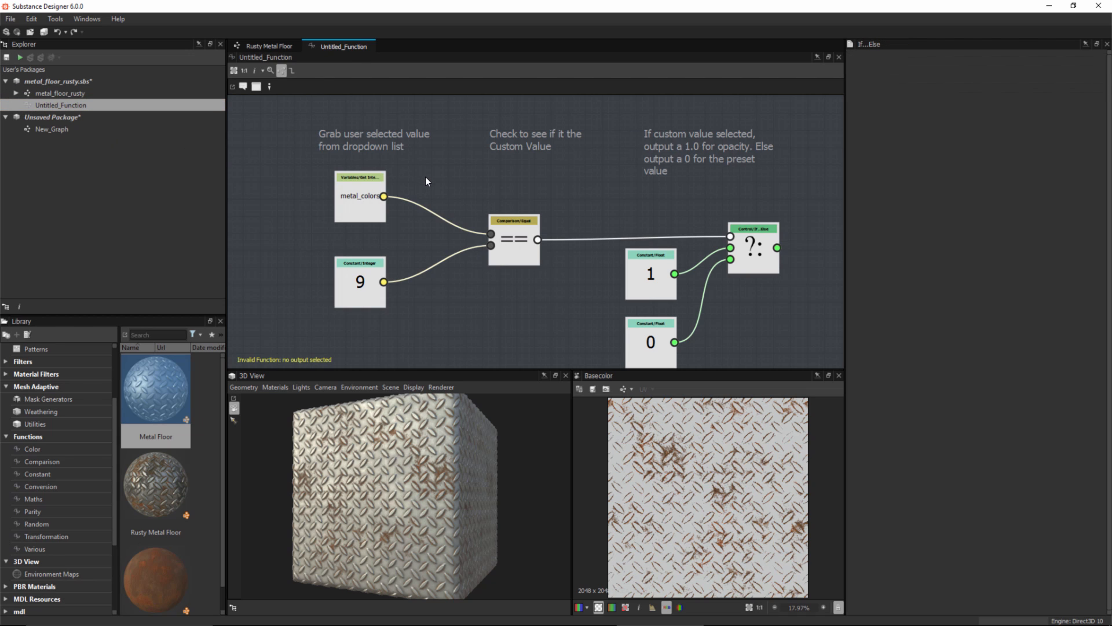
middle_drag(567, 180, 562, 166)
click(508, 342)
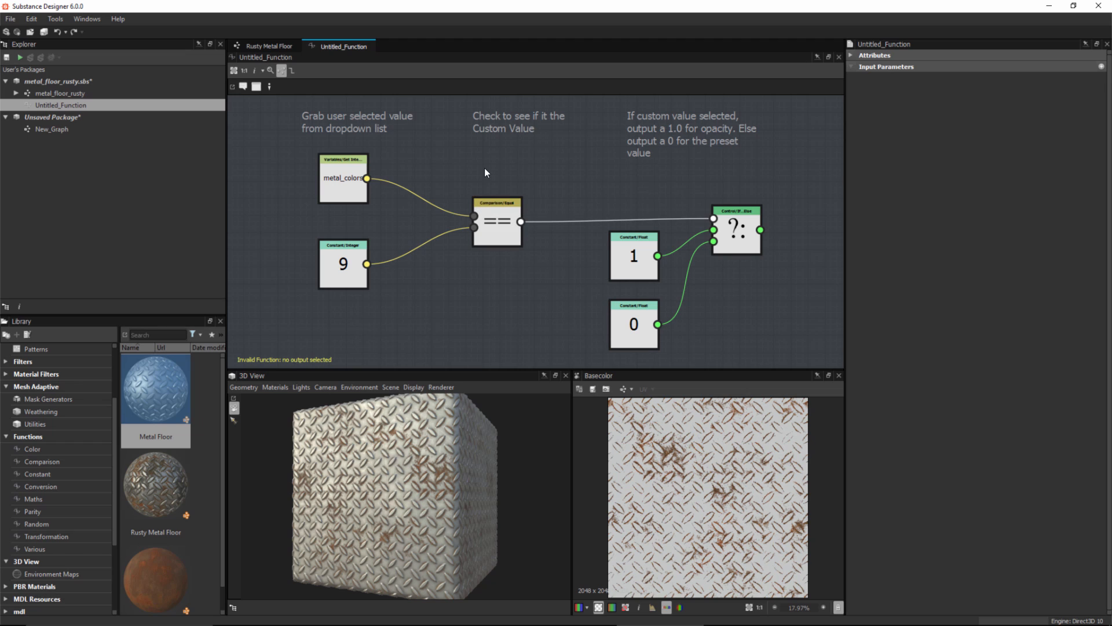
Step: Inspect the settings of the metal_colors Get Integer node and the integer 9 constant in Untitled_Function
drag(484, 168, 754, 345)
click(494, 319)
drag(272, 165, 373, 302)
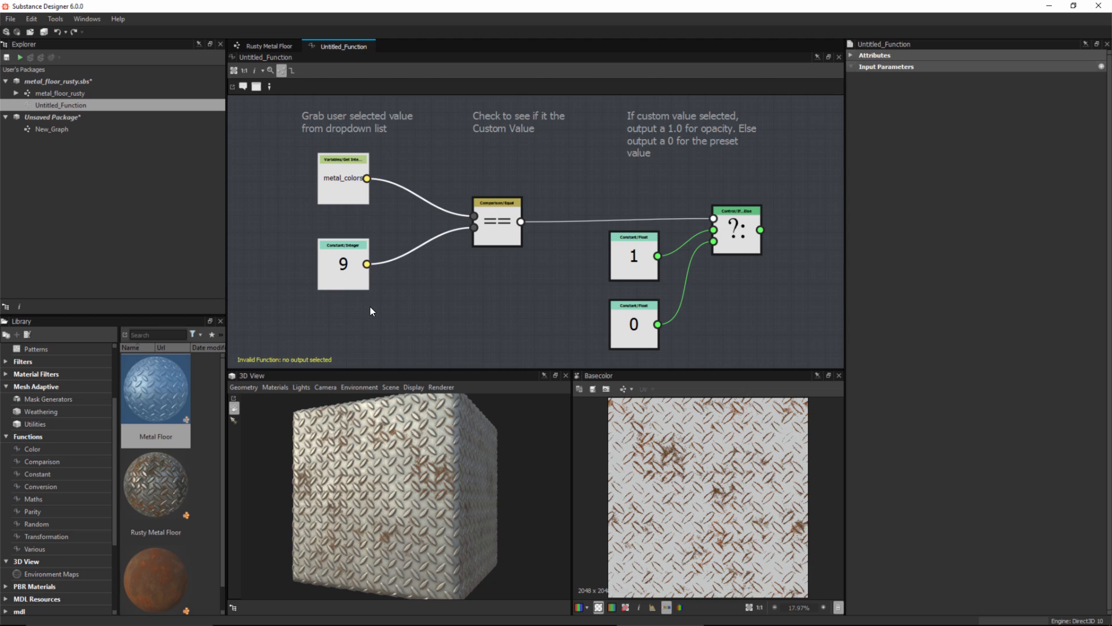
click(339, 165)
drag(349, 277, 345, 273)
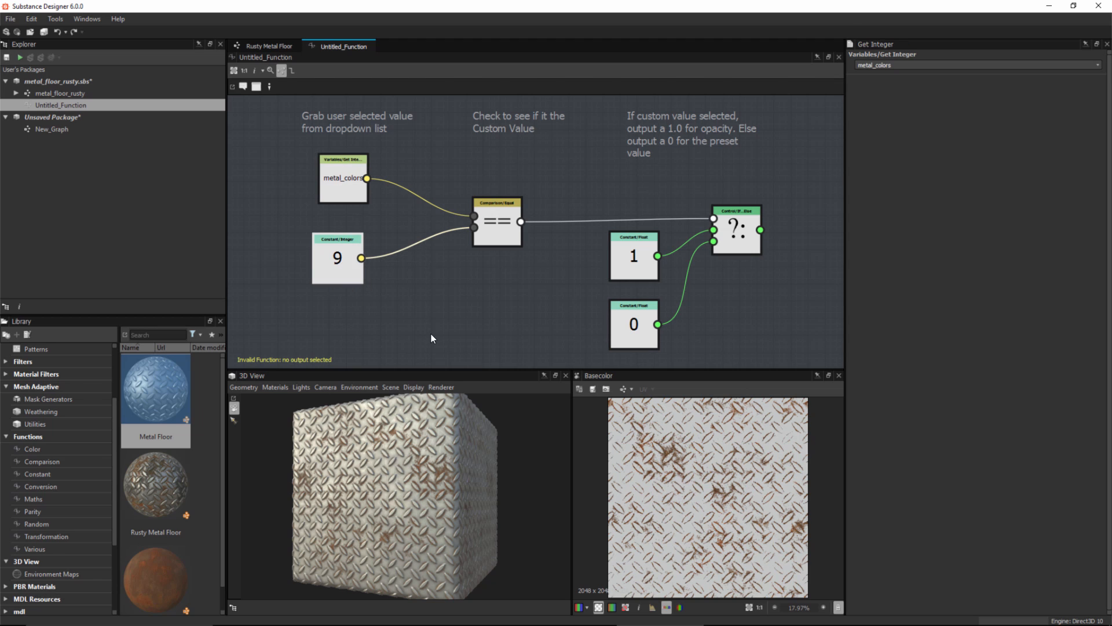
click(336, 276)
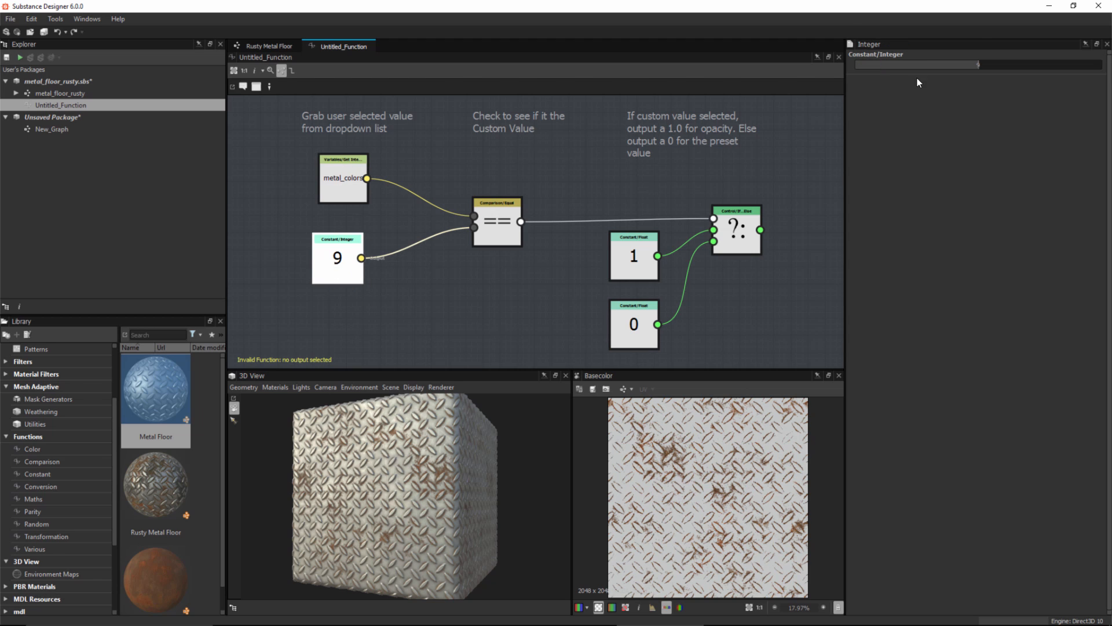
middle_drag(466, 301, 470, 307)
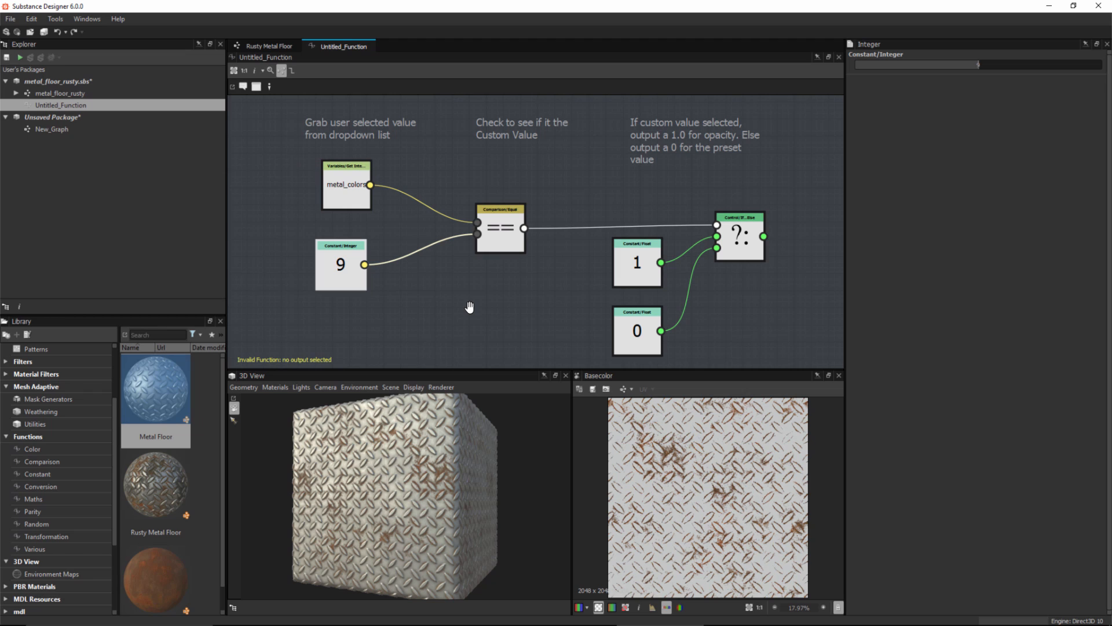
Step: Add an input parameter to Untitled_Function with the identifier dropdownlist
click(476, 299)
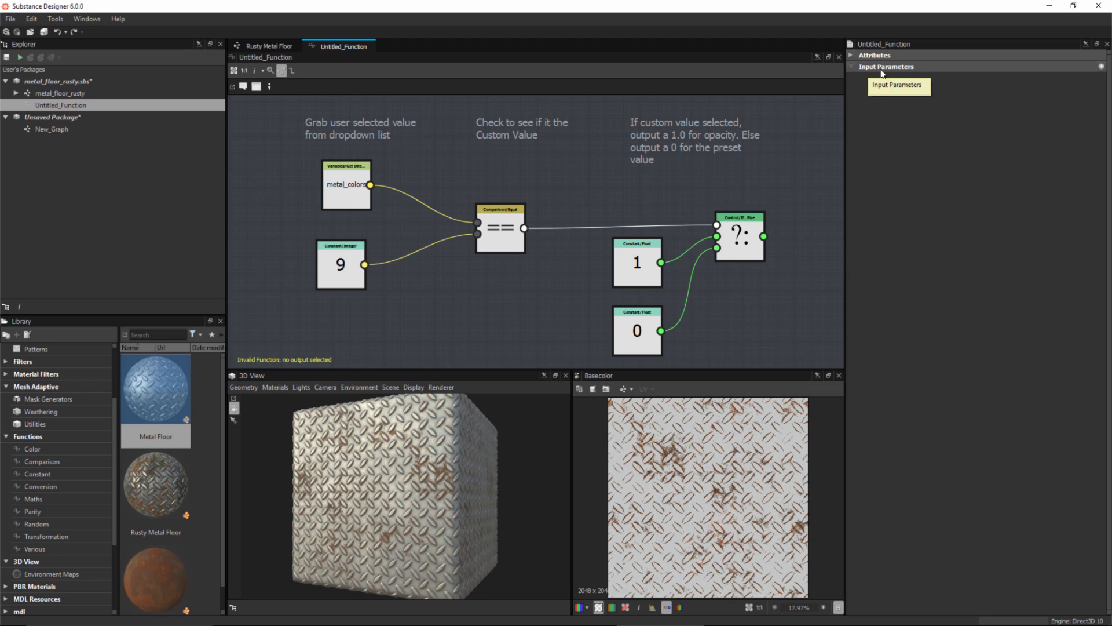
click(1101, 66)
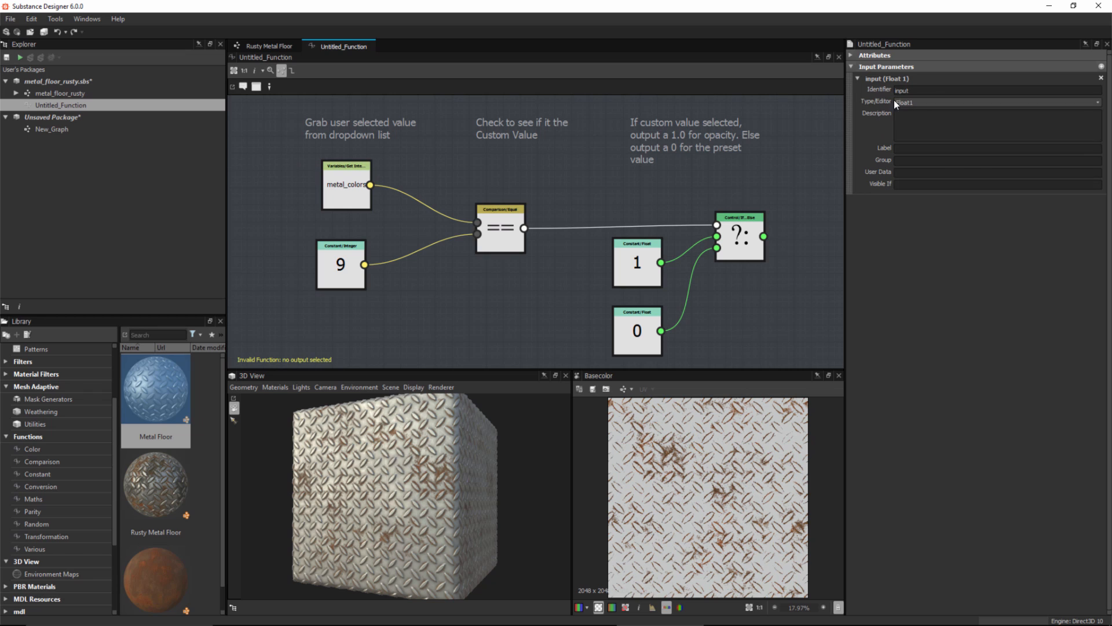
drag(942, 90, 845, 89)
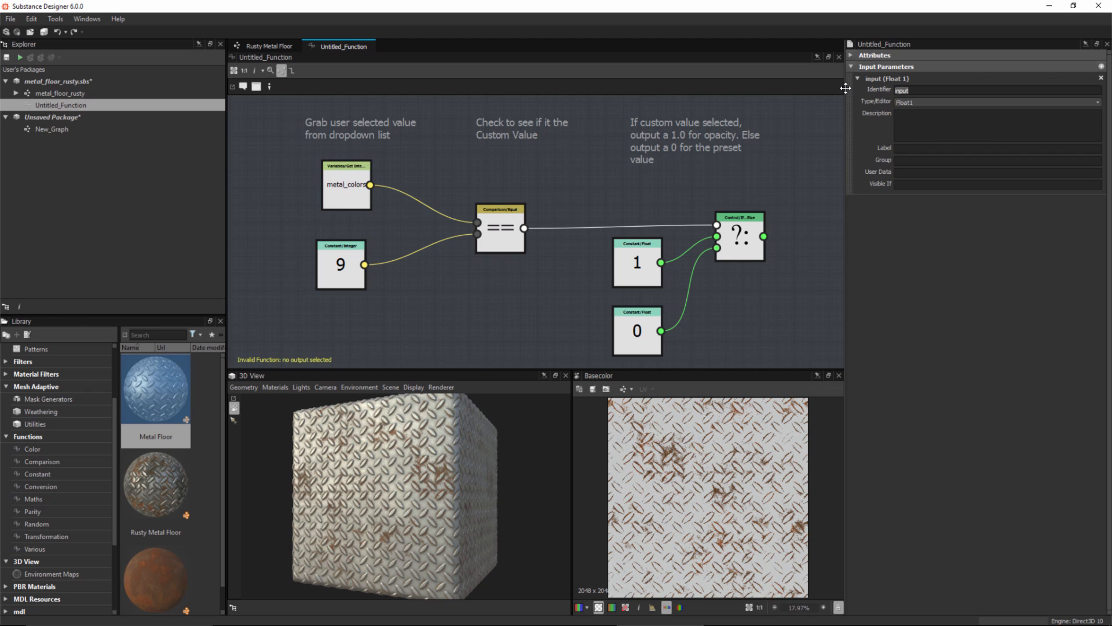
text(dropdownlist)
key(Return)
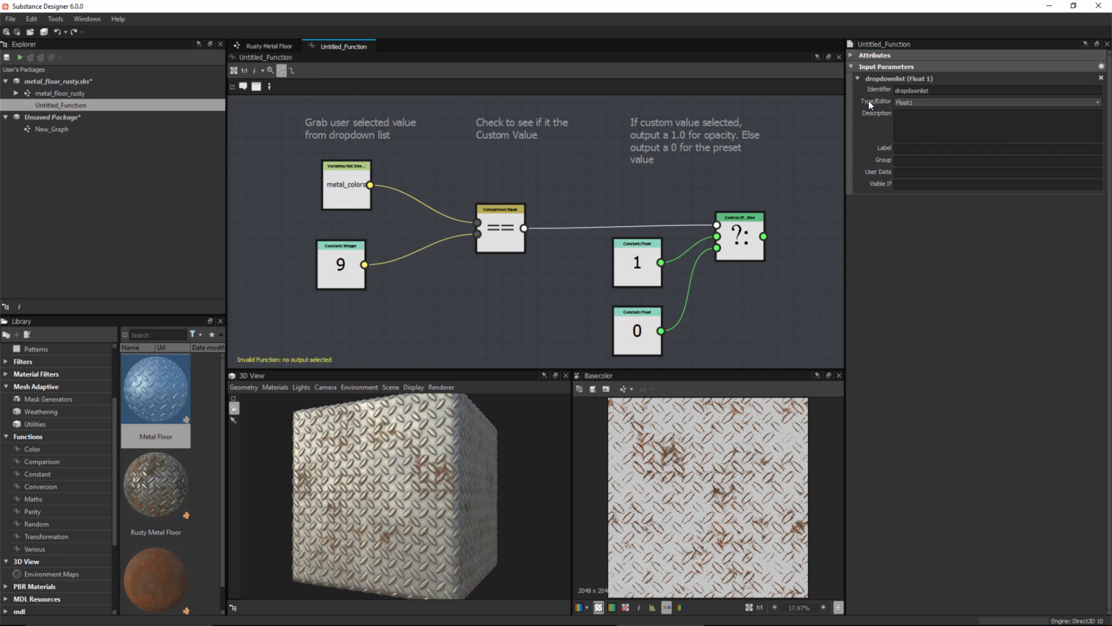
Step: Set the dropdownlist input's type to Integer1 and its label to List
click(919, 101)
click(916, 120)
click(922, 153)
text(List)
Step: Add a second input parameter of type Integer1 with the identifier const
click(1101, 67)
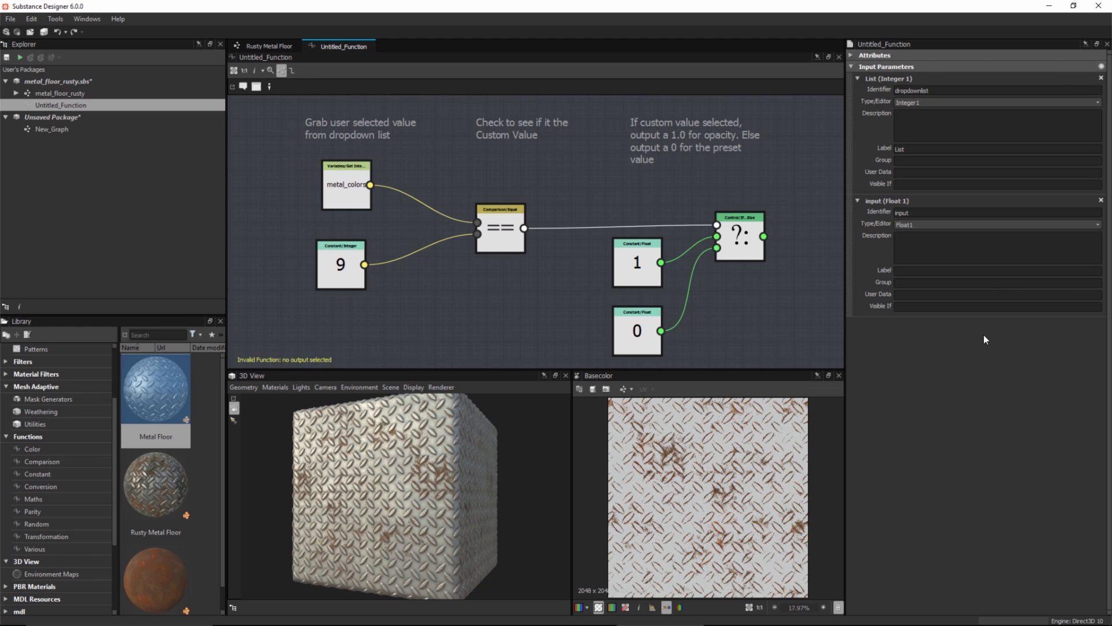
click(906, 225)
click(908, 242)
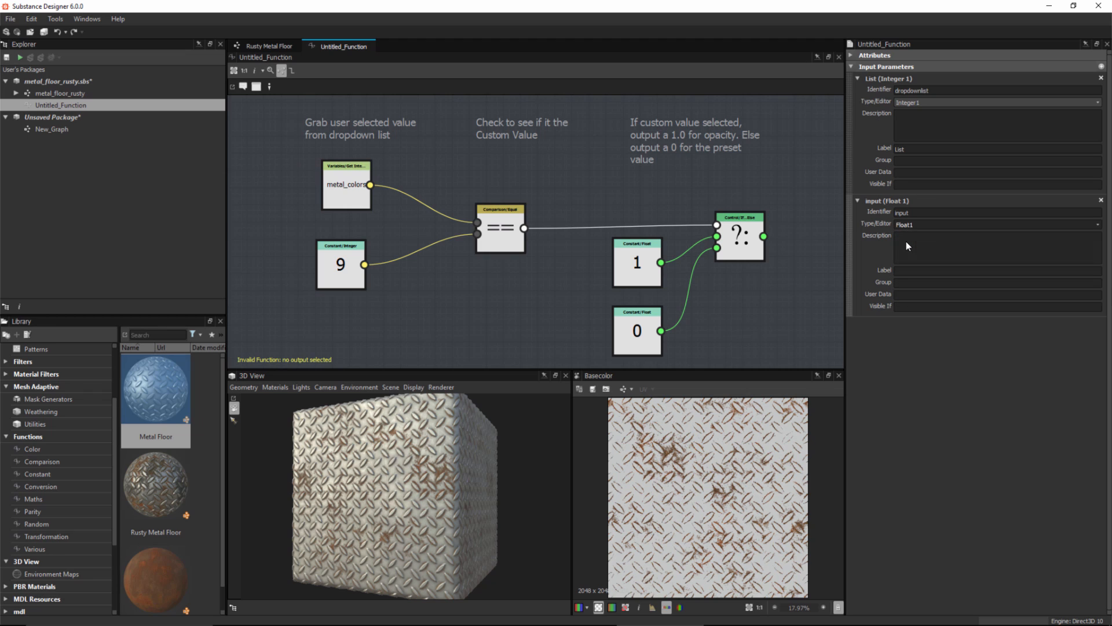
drag(912, 213, 877, 213)
click(937, 323)
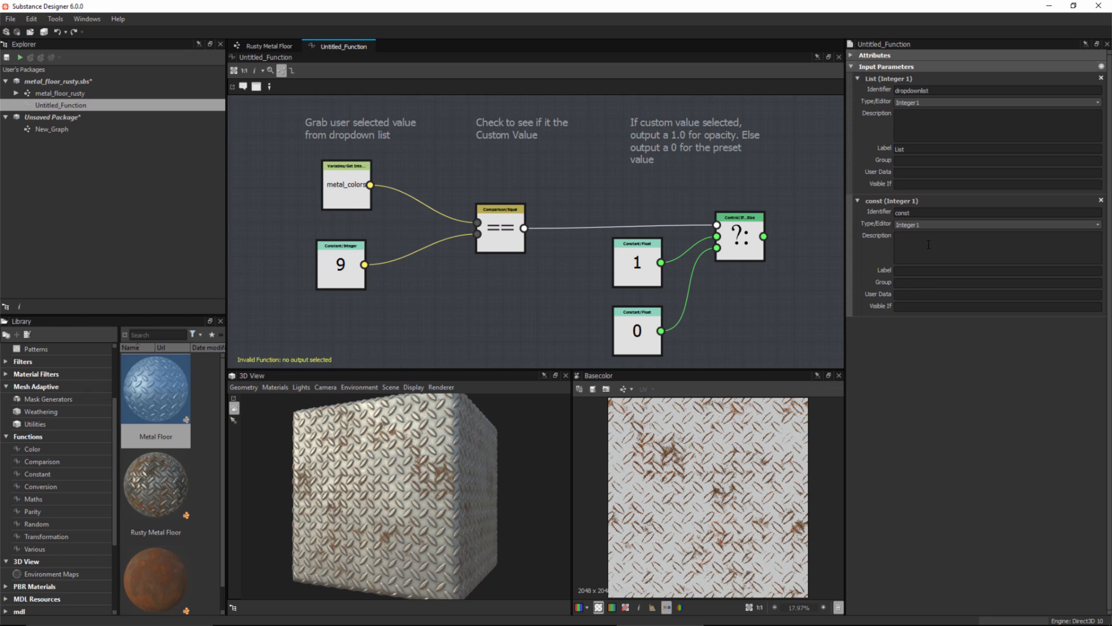
Step: Label the const input parameter Constant Value
click(918, 273)
text(User Value)
key(Return)
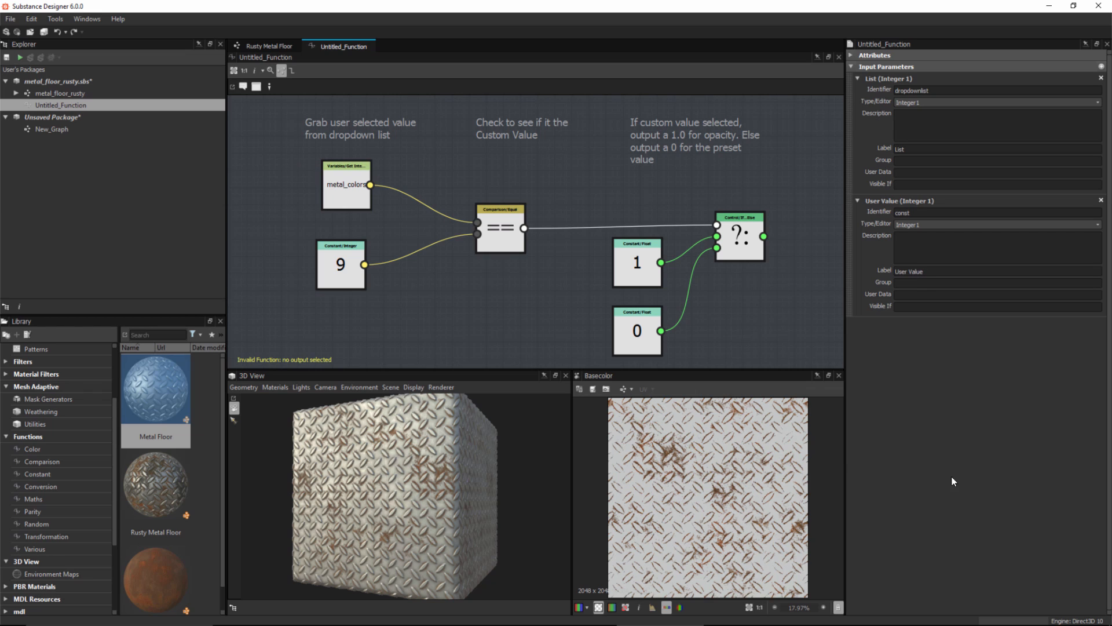
double_click(901, 272)
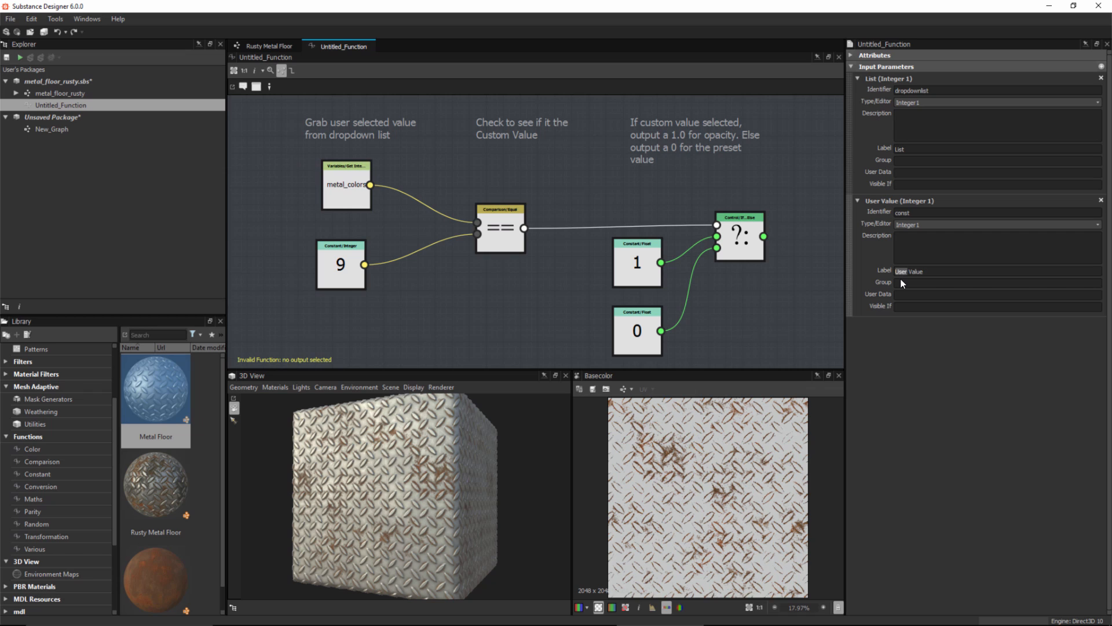
text(Constant)
key(Return)
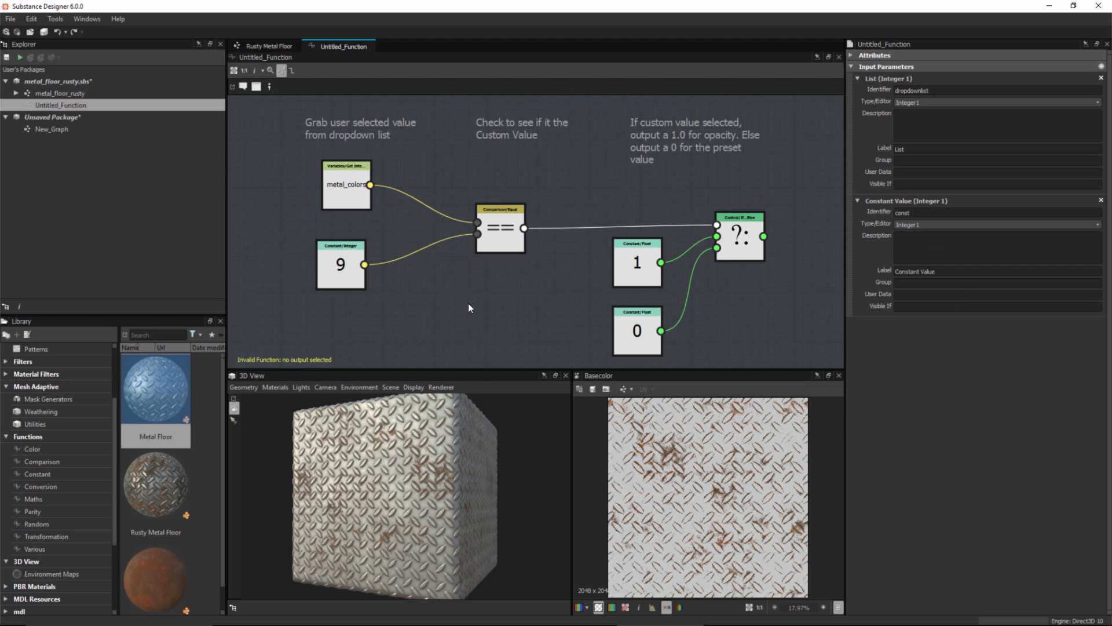
Step: Add a Get Integer node to the function graph and set its variable to dropdownlist
key(space)
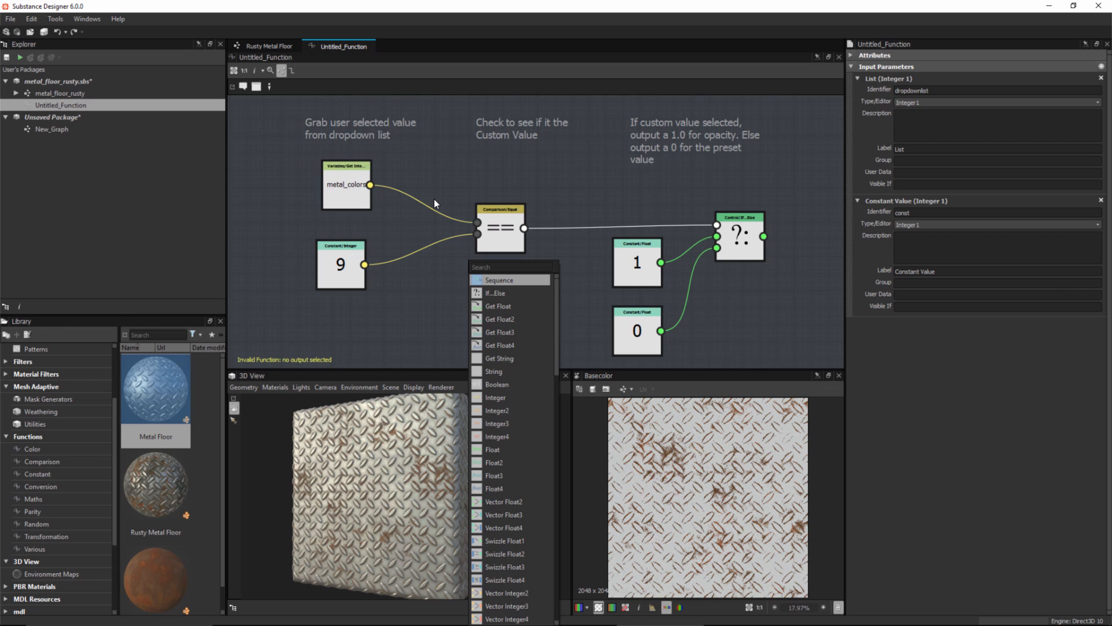
text(get)
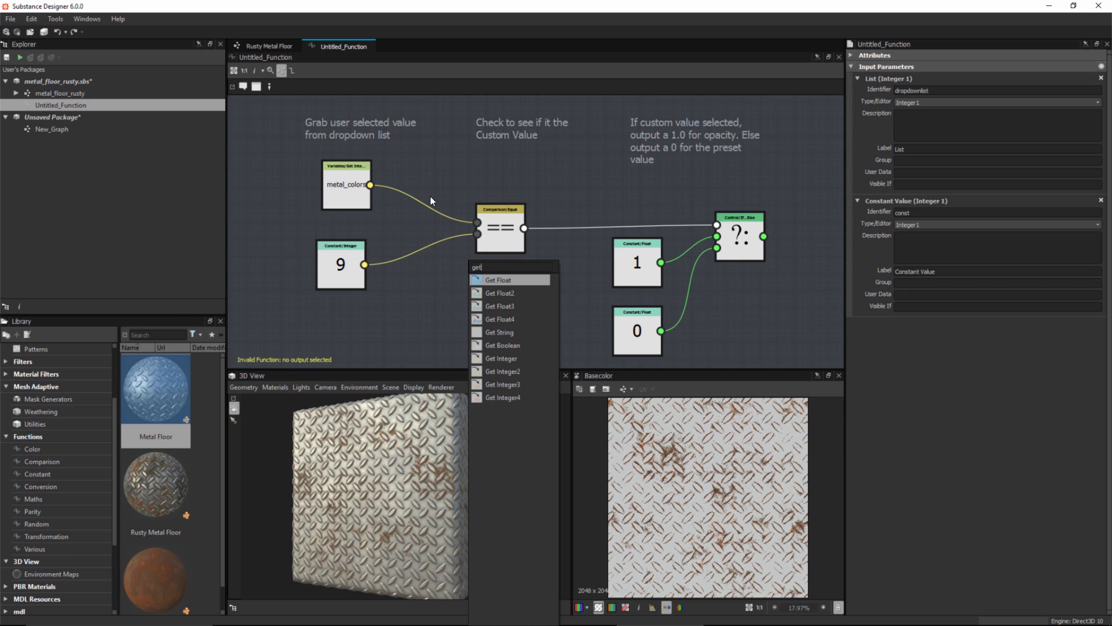
click(506, 359)
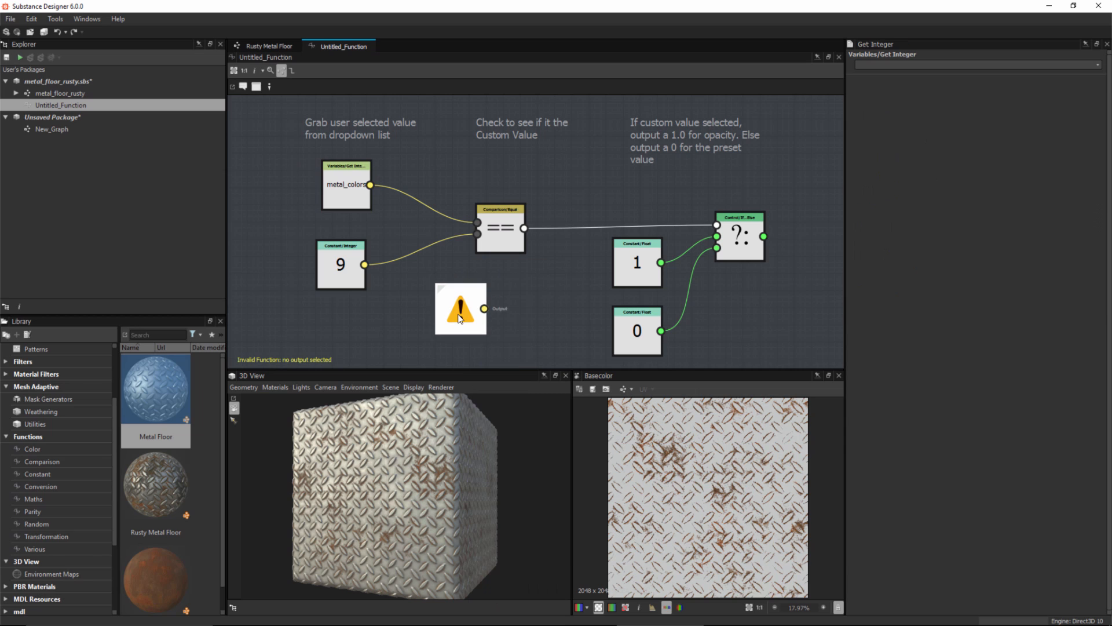
drag(353, 184, 347, 179)
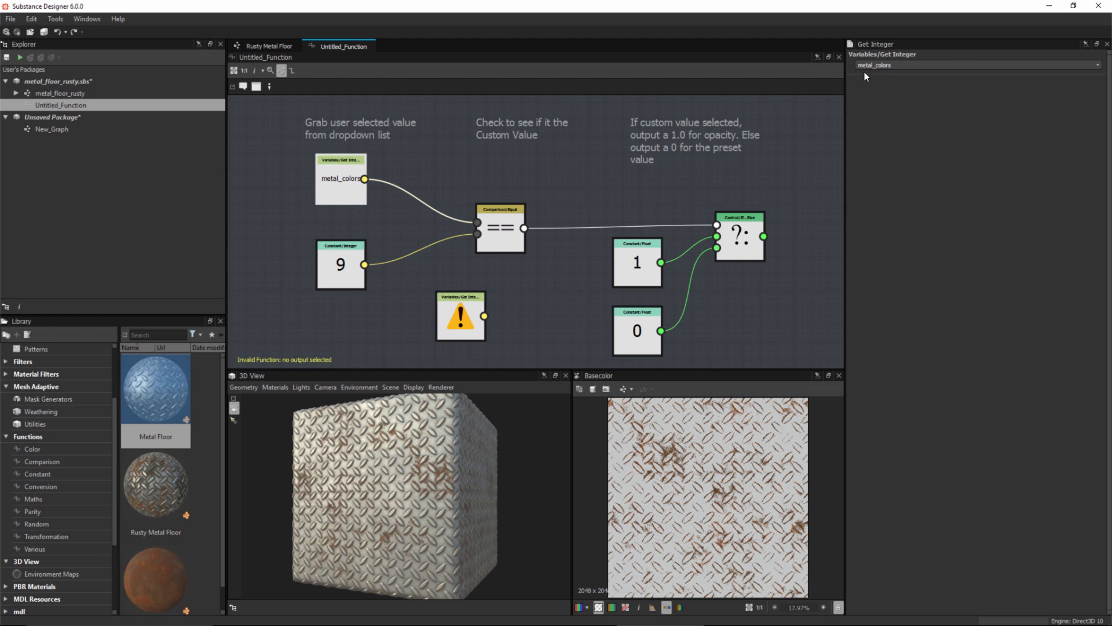
click(884, 65)
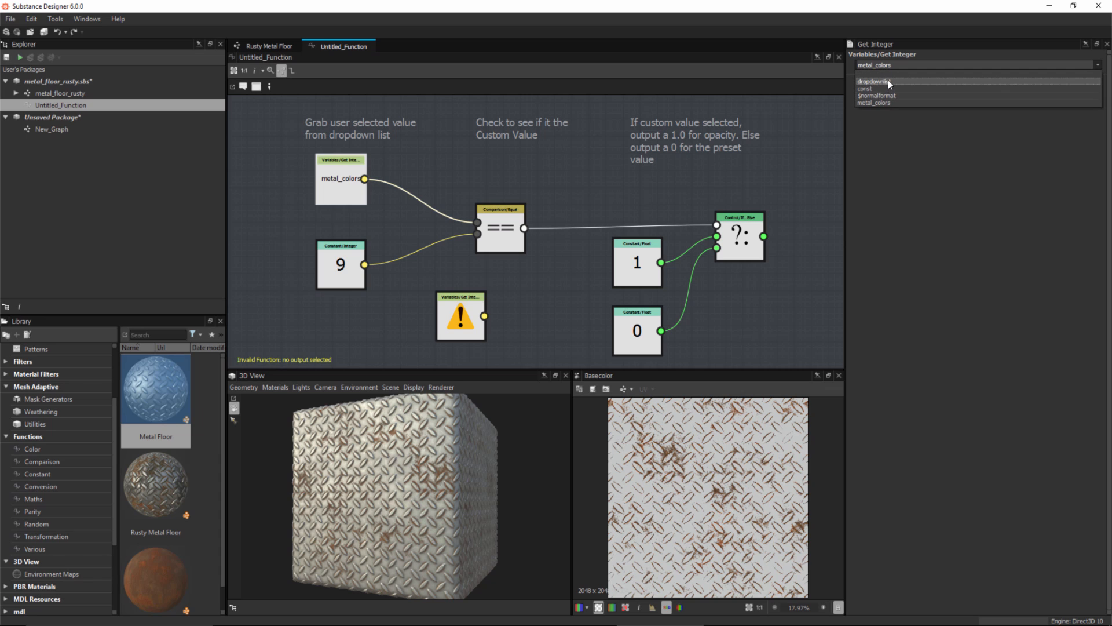
click(423, 289)
drag(446, 322, 429, 311)
click(1035, 69)
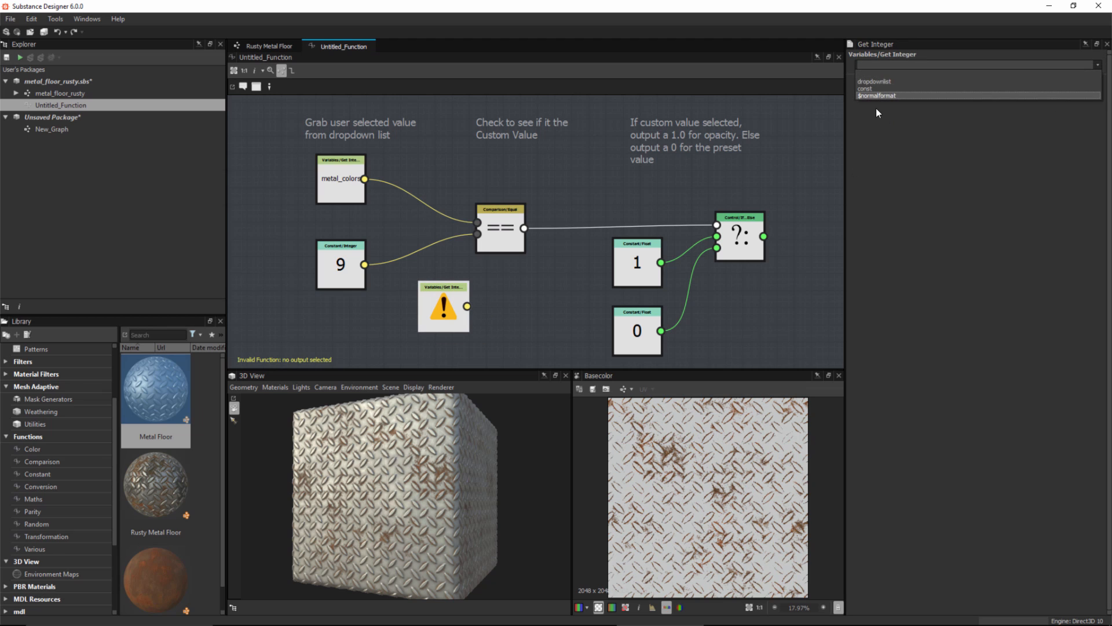
click(878, 81)
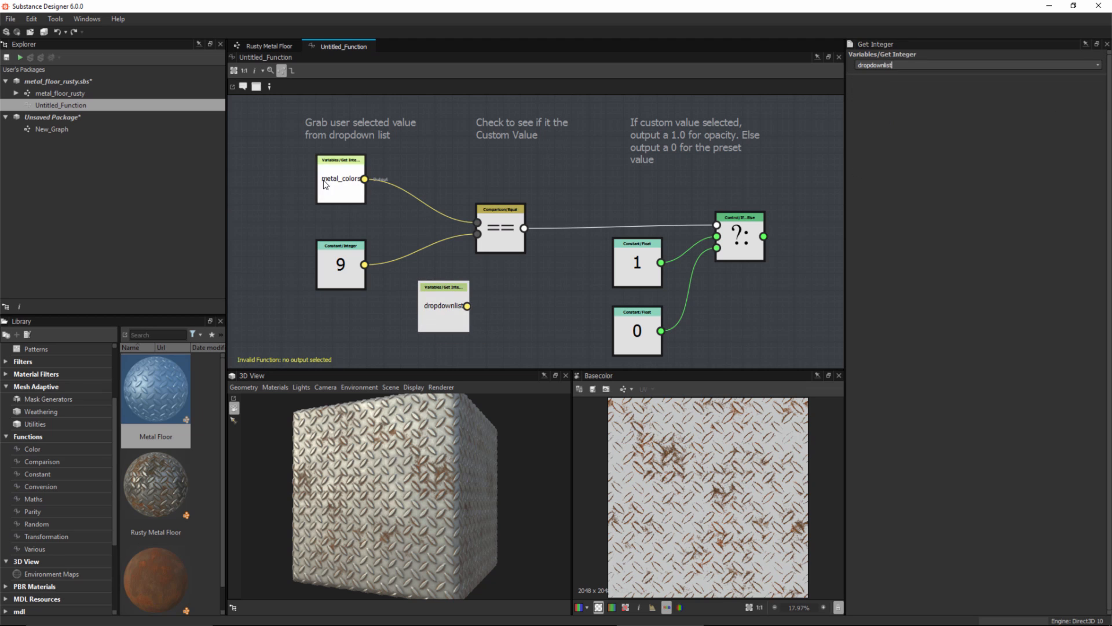
Step: Delete the metal_colors node and wire the dropdownlist node into the Equal node's first input in its place
click(349, 195)
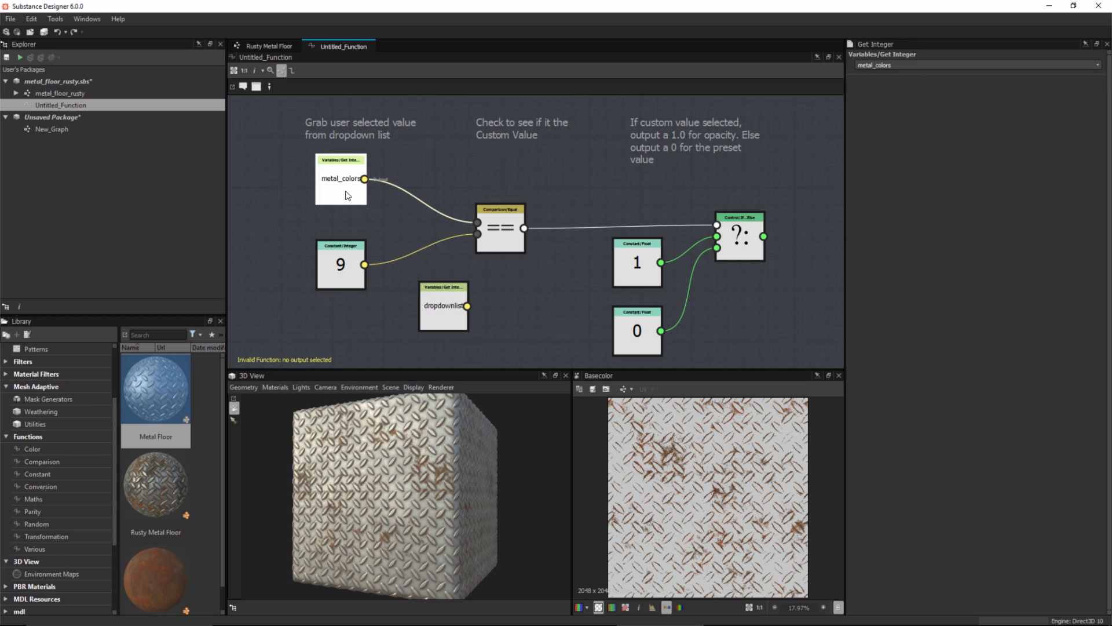
key(Delete)
drag(440, 315, 477, 222)
click(421, 311)
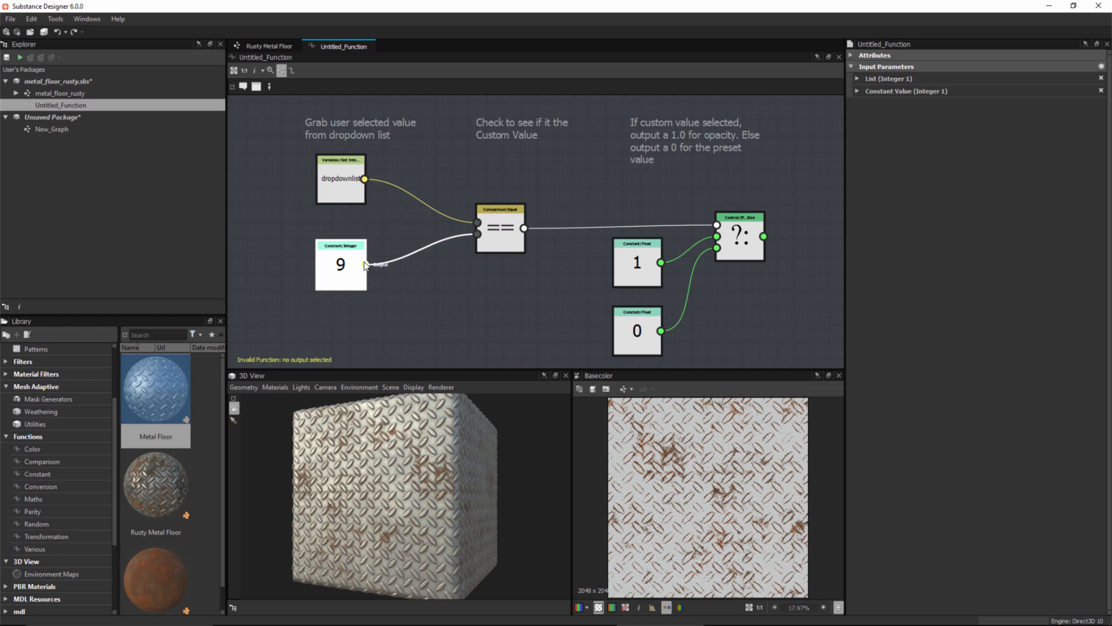
Step: Replace the constant 9 node with a Get Integer node reading const, wired into the Equal node's second input
key(Delete)
key(space)
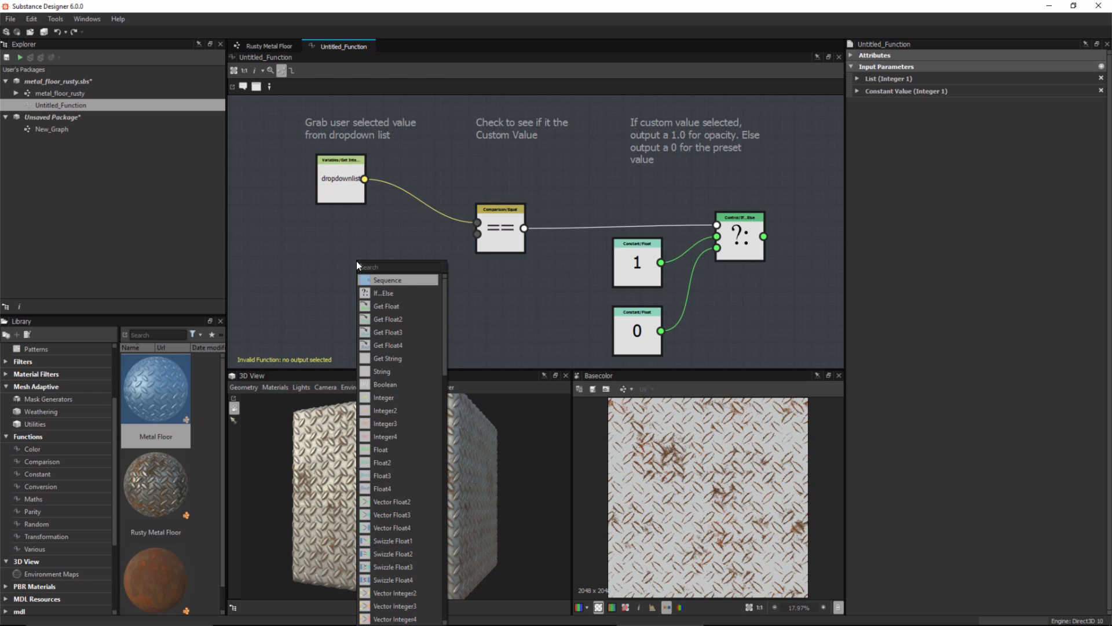
text(get i)
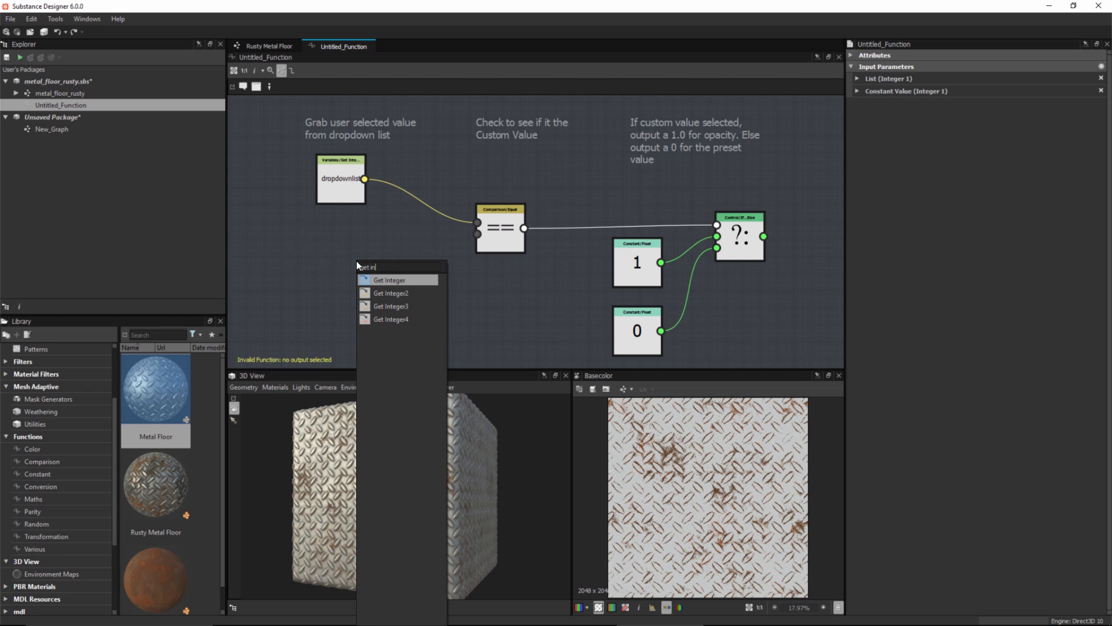
text(n)
click(364, 280)
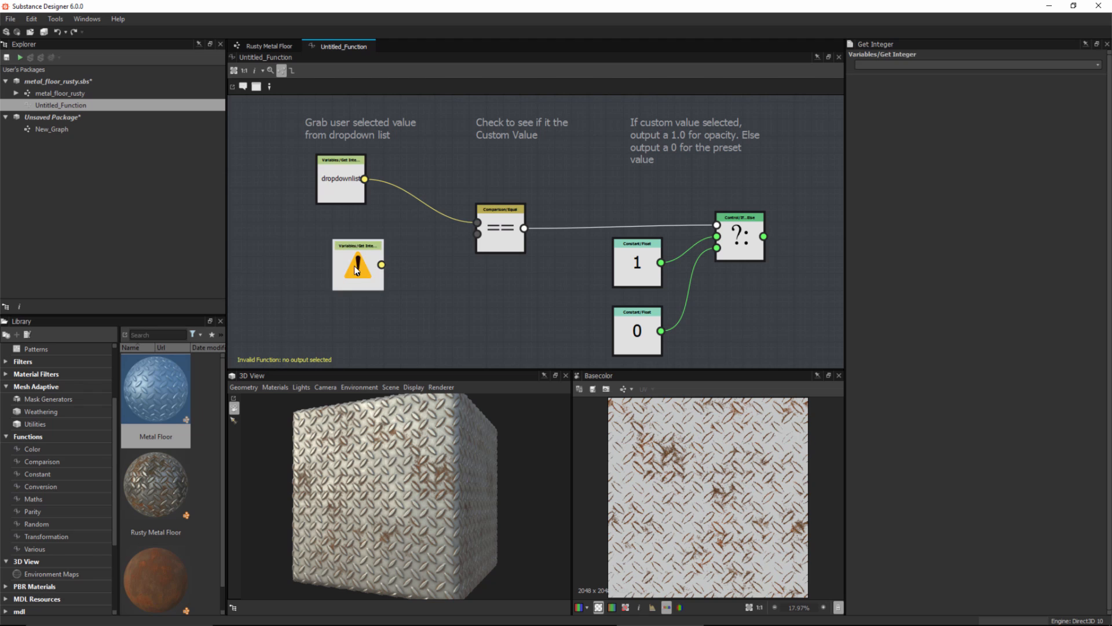
click(1095, 65)
click(874, 89)
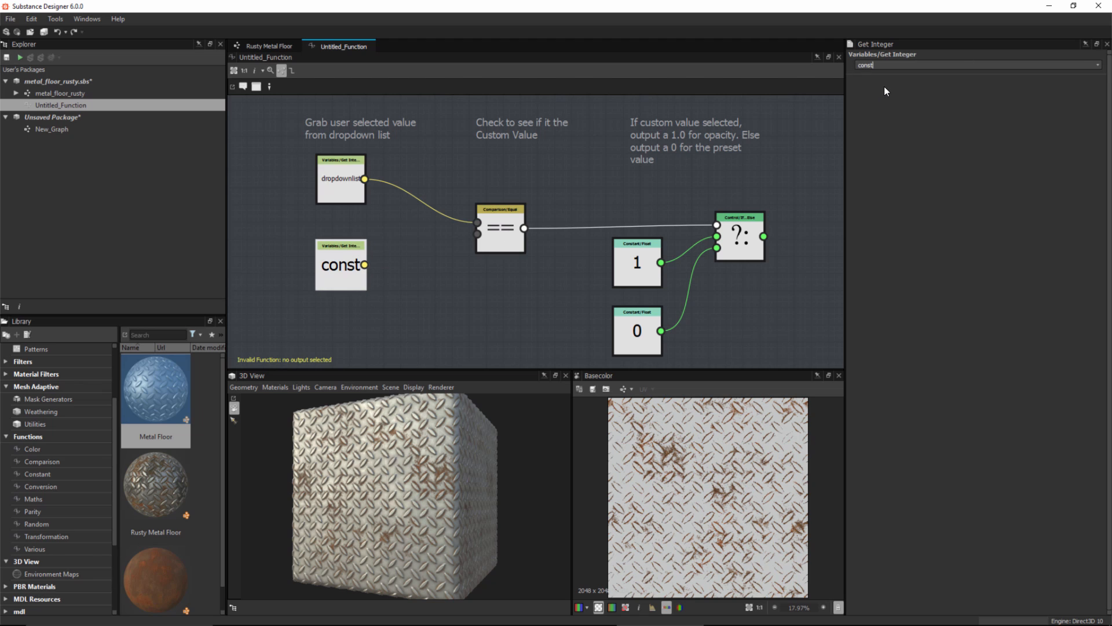
drag(387, 225, 478, 234)
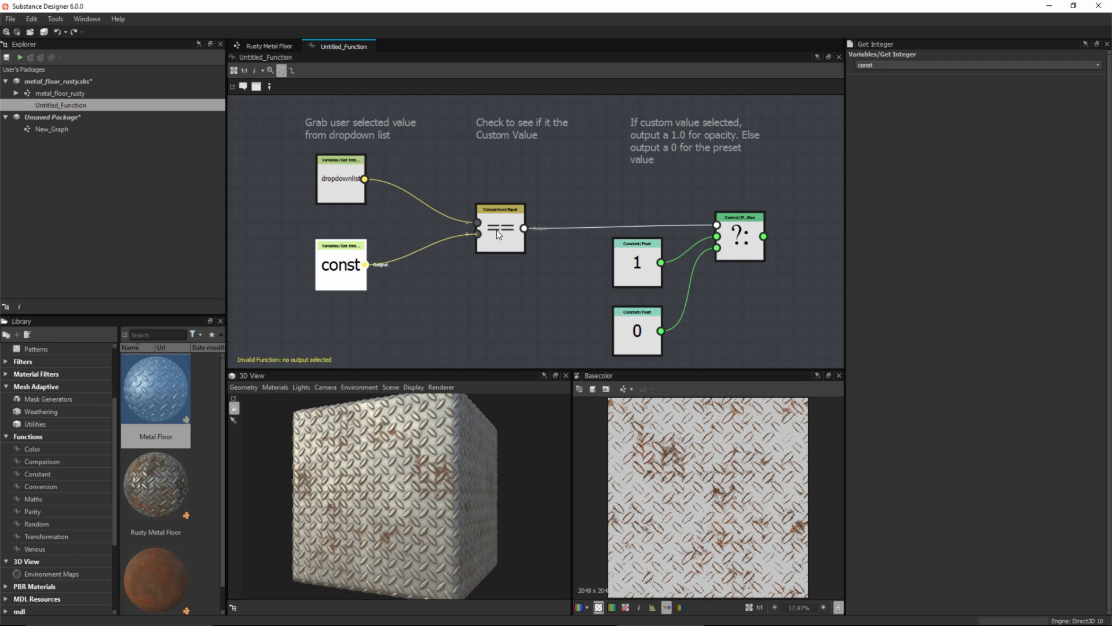
Step: Move the dropdownlist and const nodes slightly lower beneath the first comment
click(274, 173)
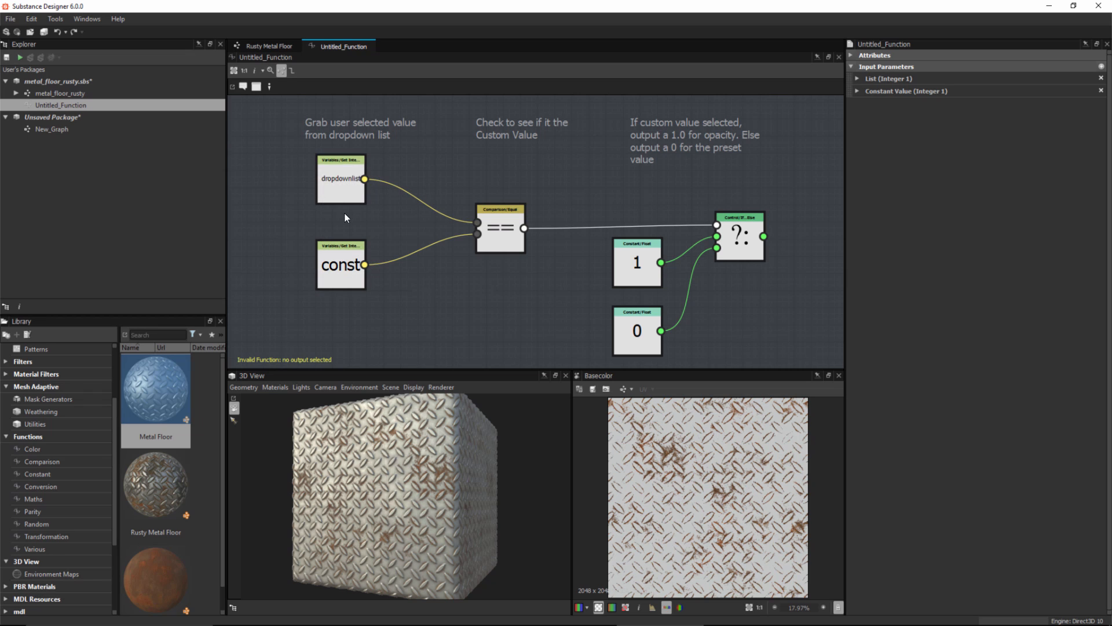
drag(336, 177, 336, 194)
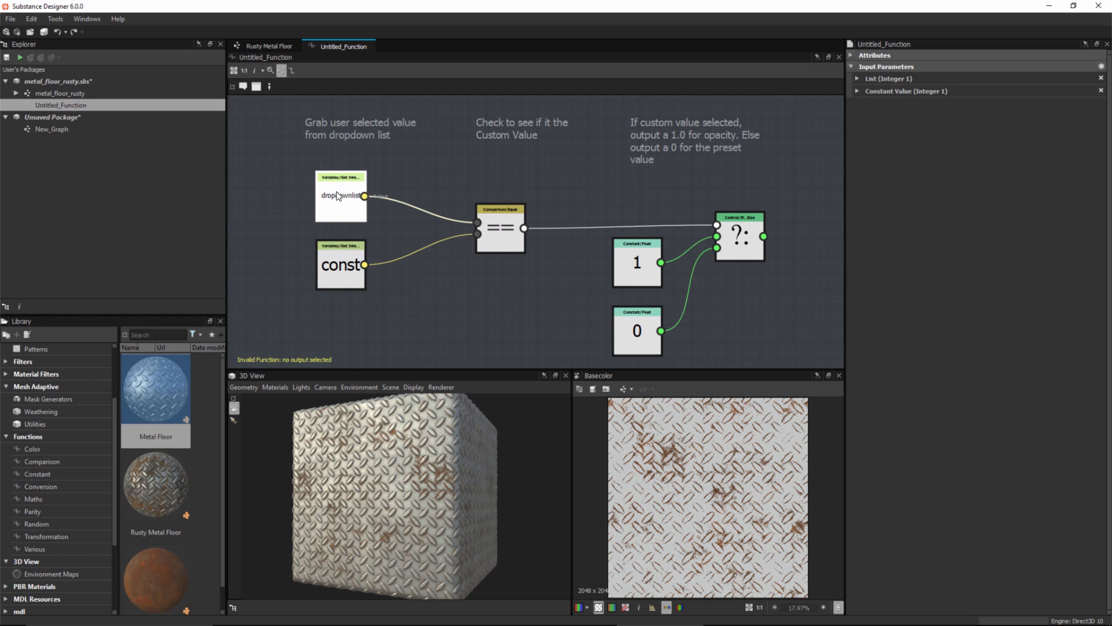
drag(339, 279, 339, 296)
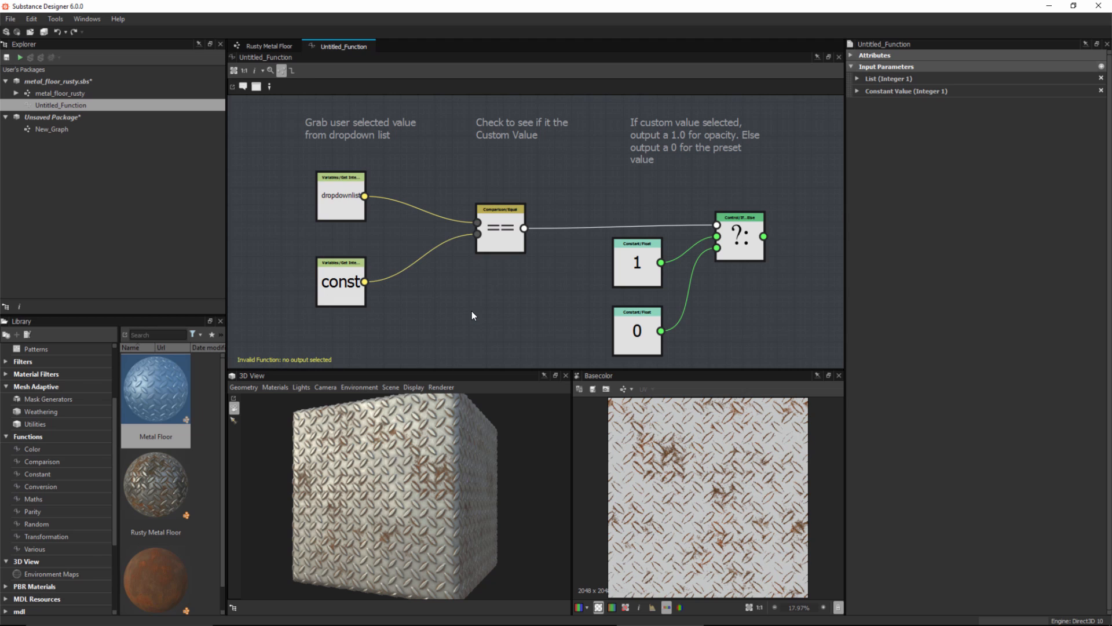
Step: Set the If...Else node as the function's output node
drag(490, 177, 753, 335)
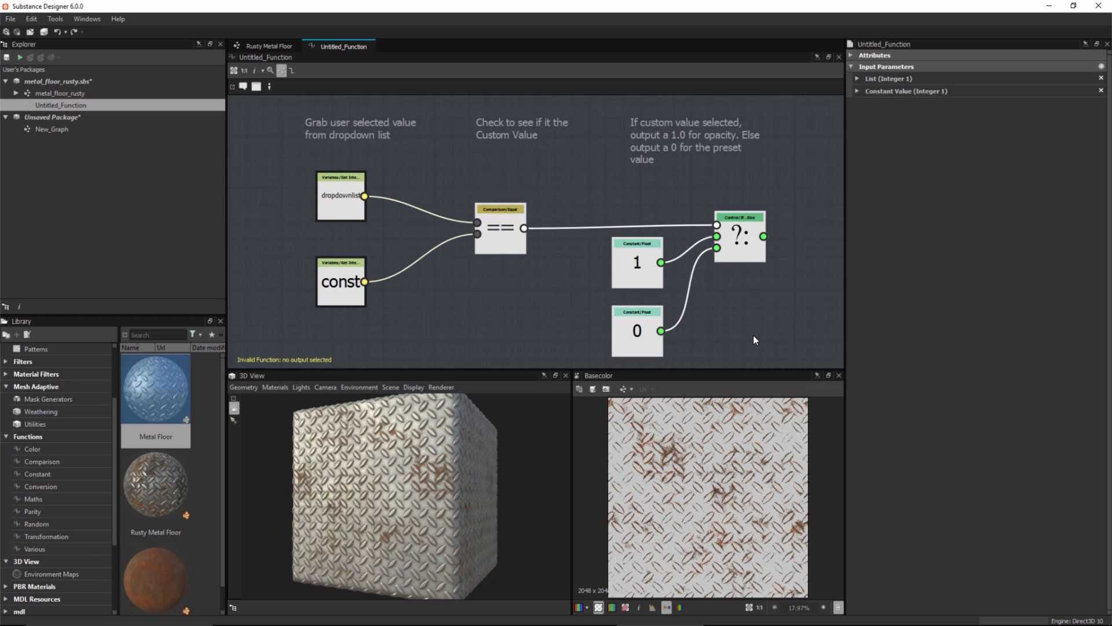
click(761, 300)
right_click(742, 226)
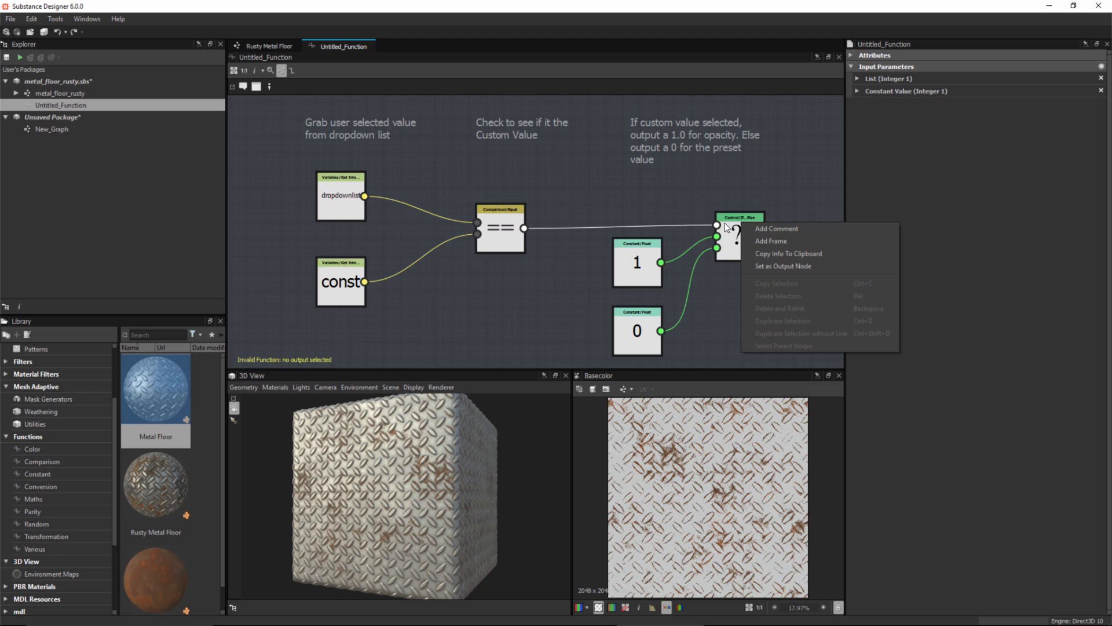
click(766, 267)
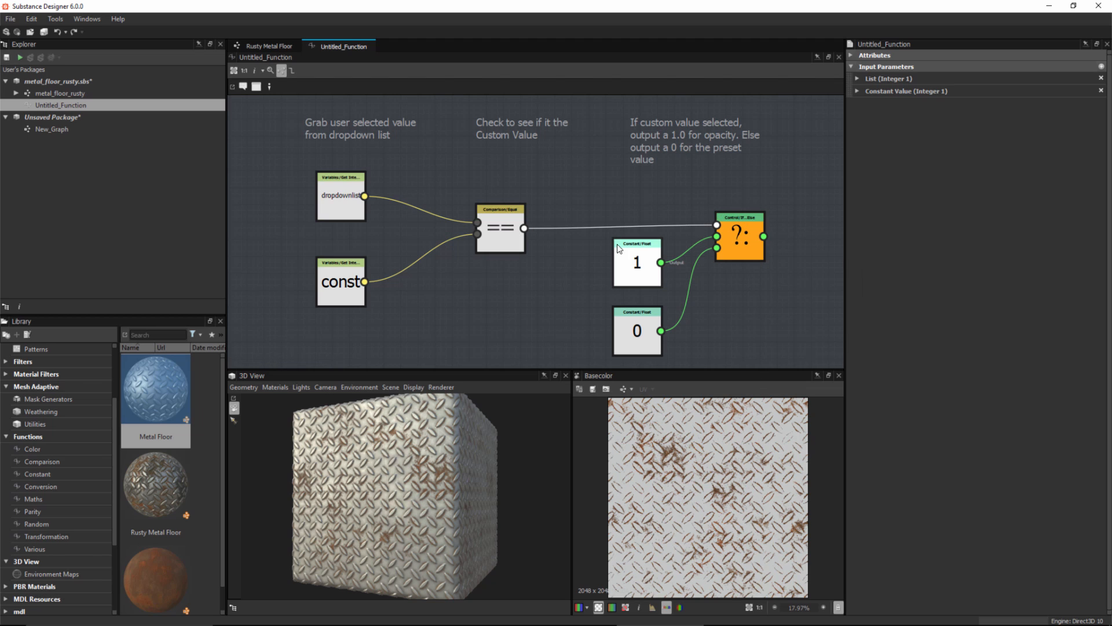
Step: Rename Untitled_Function in the package to switch_int
right_click(82, 105)
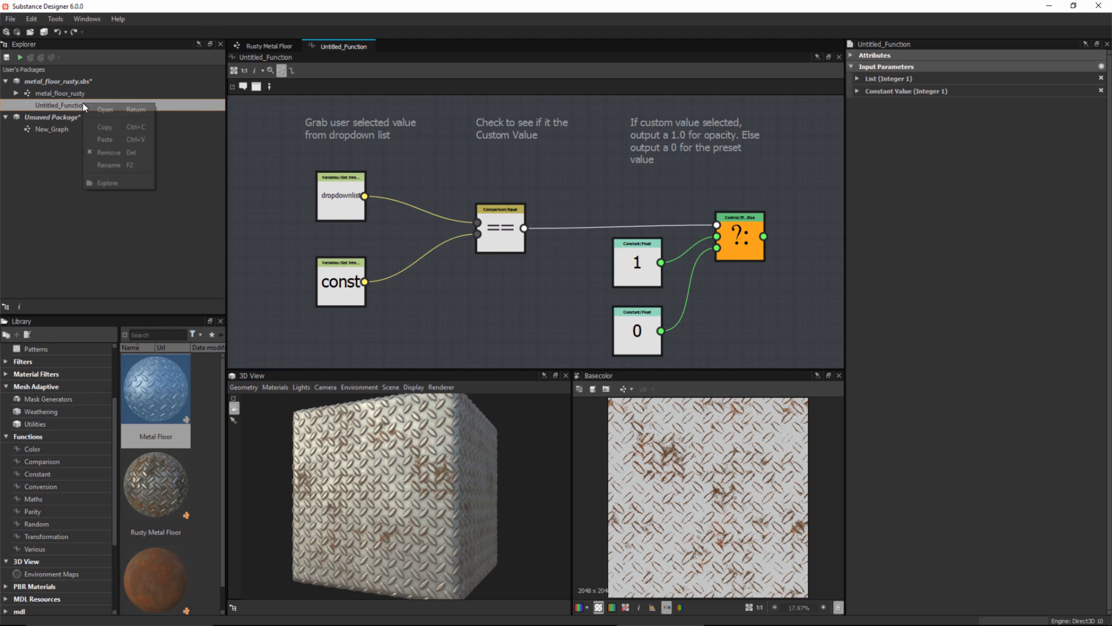
click(109, 165)
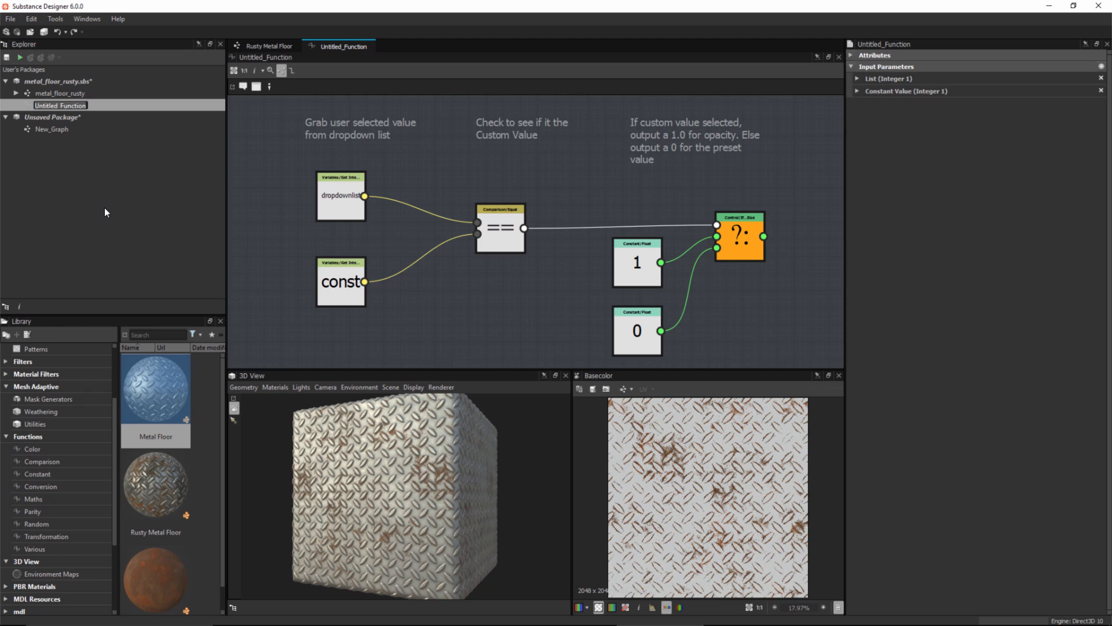
text(switch_int)
key(Return)
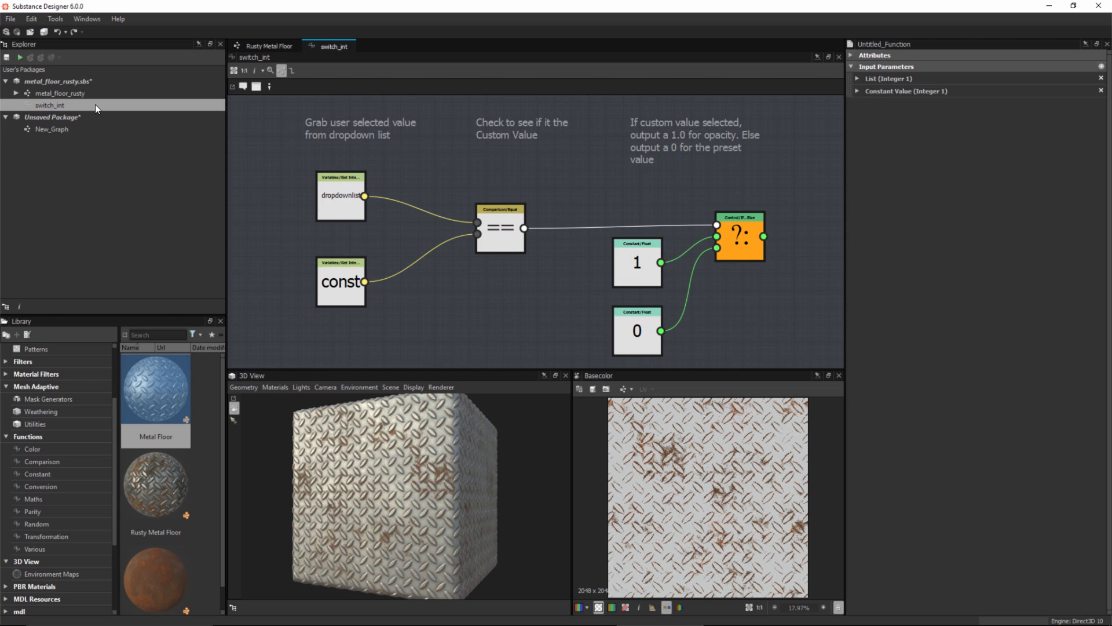
Step: Return to the Rusty Metal Floor graph and open the function driving the Blend node's Opacity
click(250, 44)
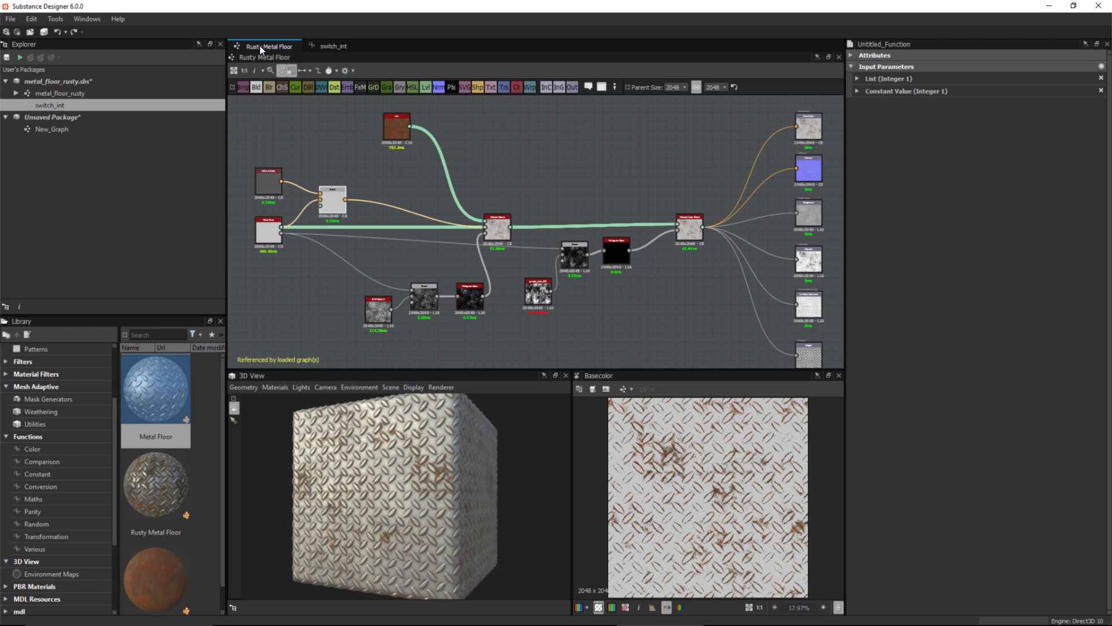
scroll(356, 170, up, 4)
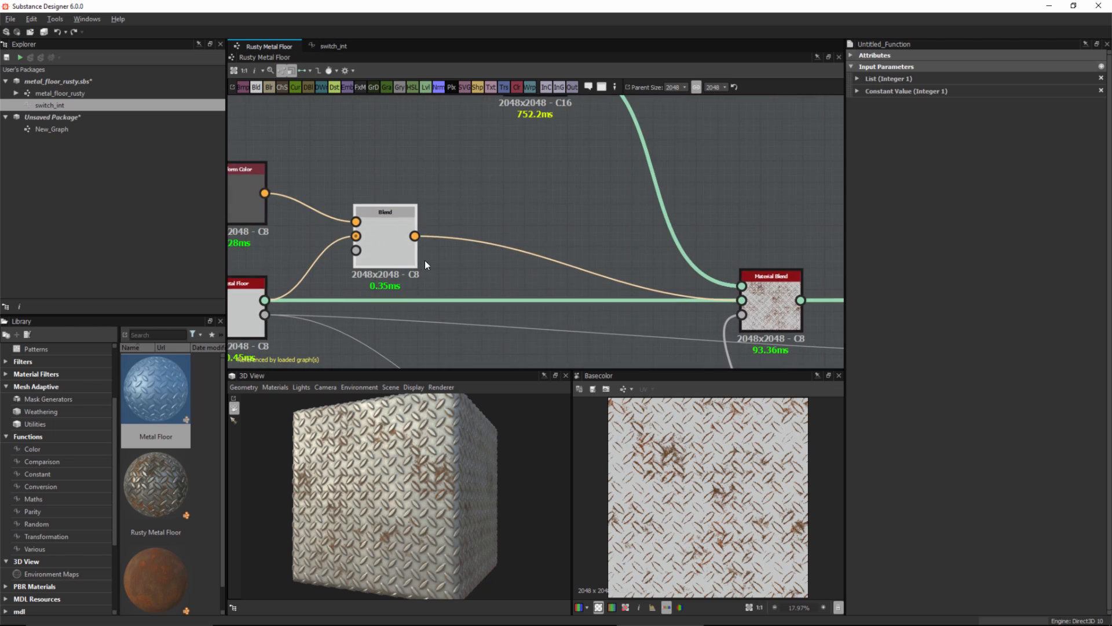
click(457, 205)
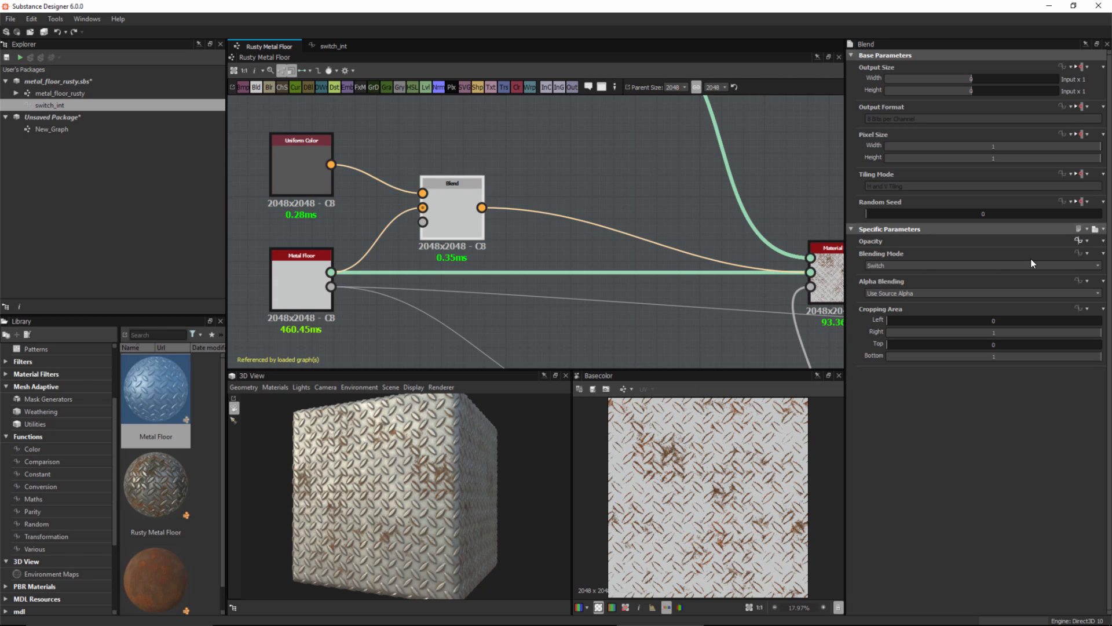
click(1078, 238)
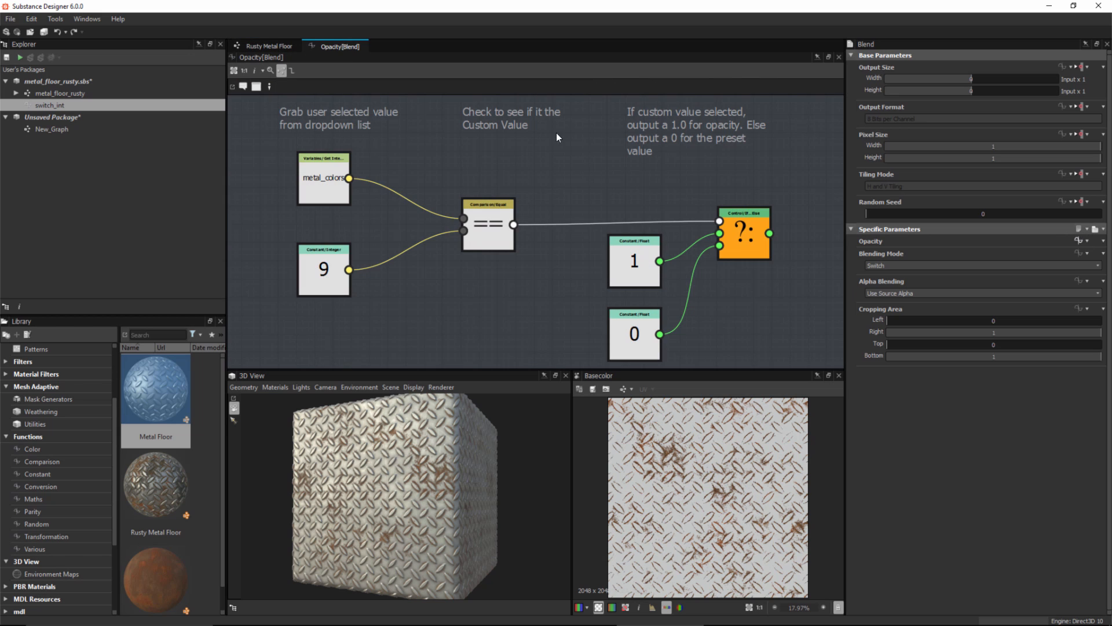
Step: Delete the Equal, constant 1, constant 0 and If...Else nodes, keeping the metal_colors and 9 nodes
scroll(539, 203, down, 3)
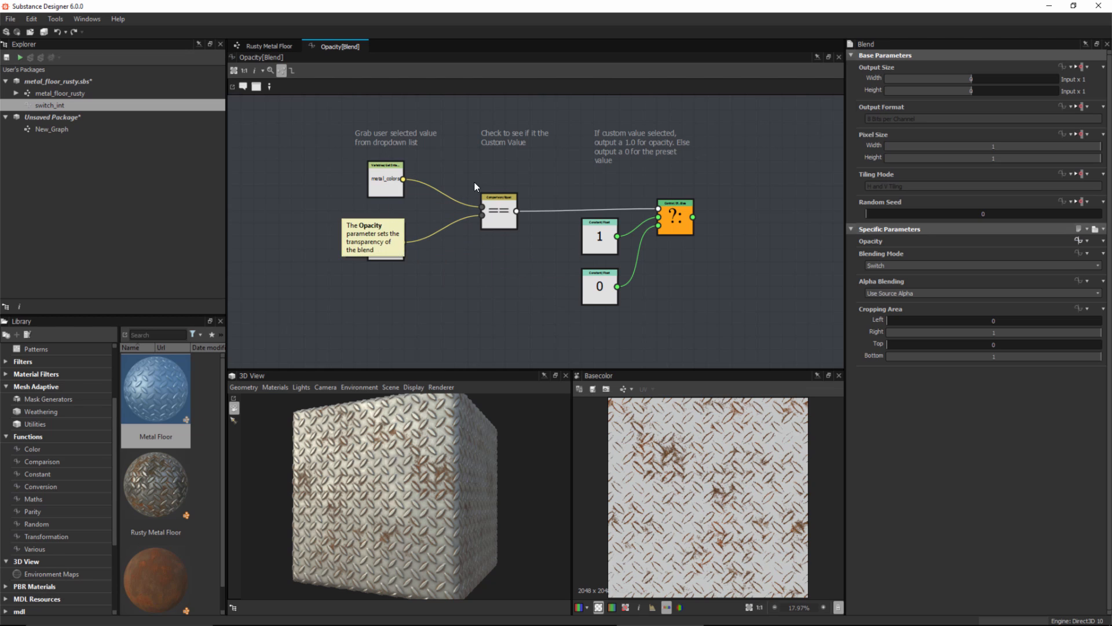
drag(474, 183, 788, 324)
key(Delete)
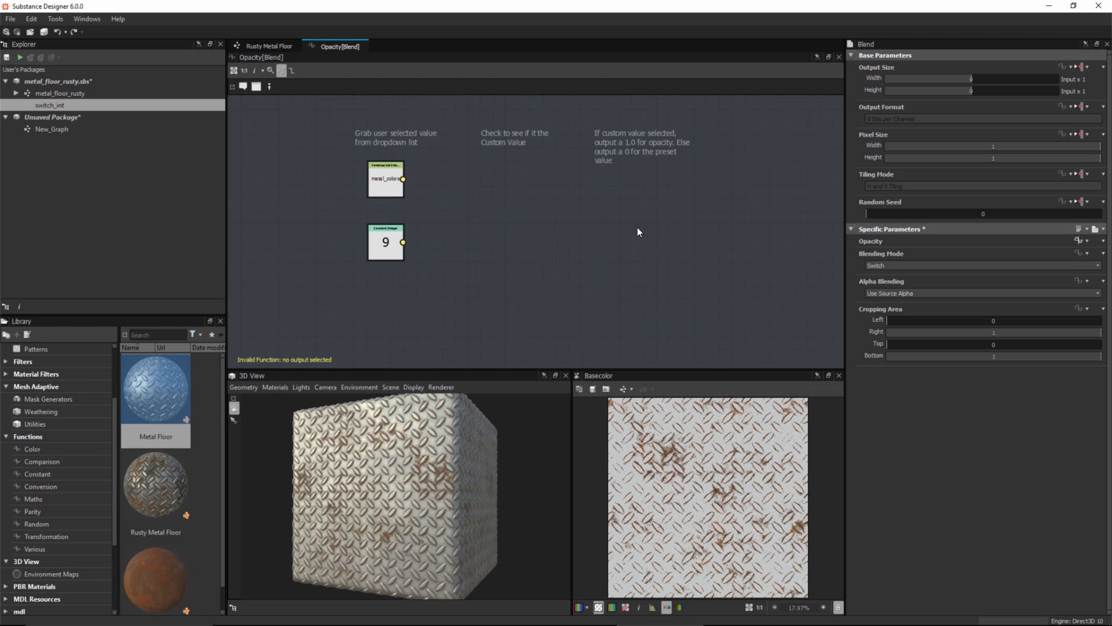
middle_drag(478, 221, 432, 255)
scroll(435, 263, up, 2)
drag(417, 264, 346, 308)
Step: Add the switch_int function from the package to the Opacity graph beside the metal_colors and 9 nodes
click(322, 208)
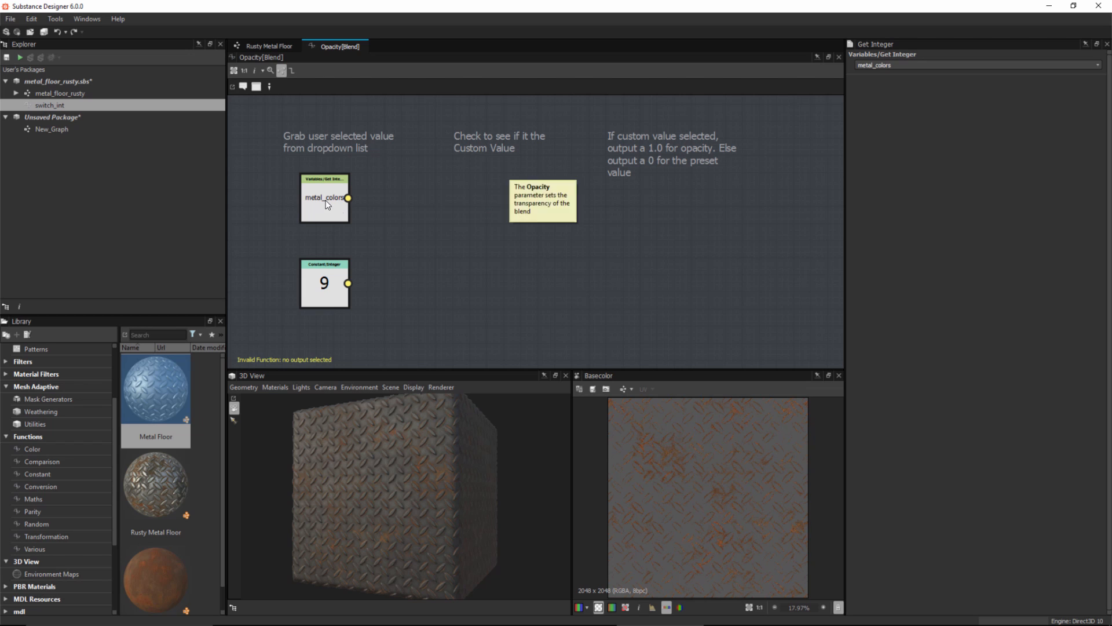
click(346, 299)
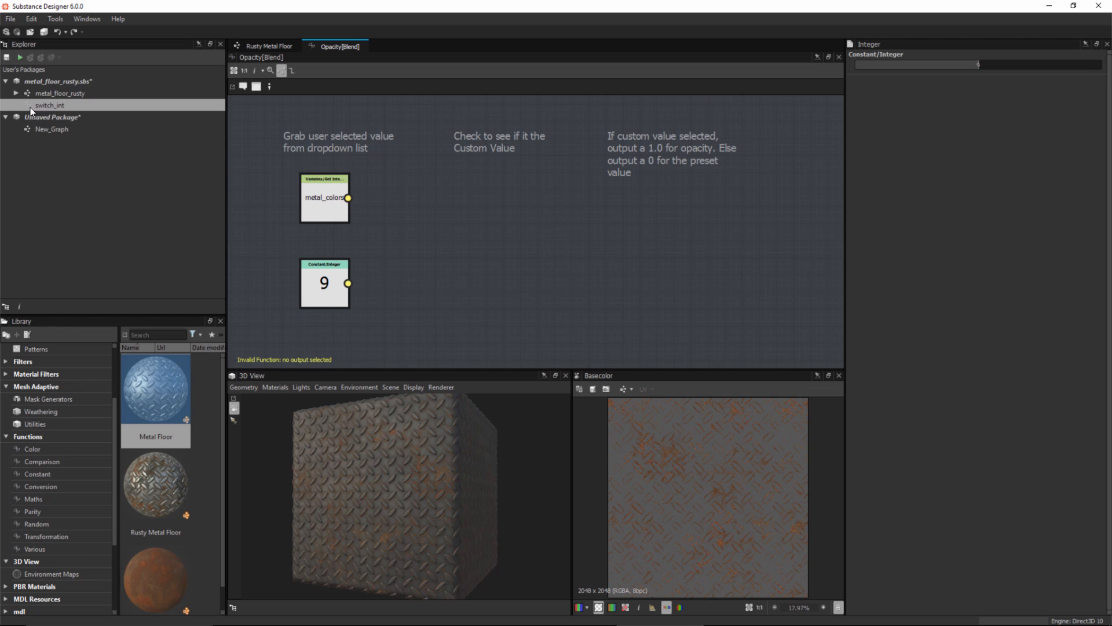
drag(469, 239, 468, 236)
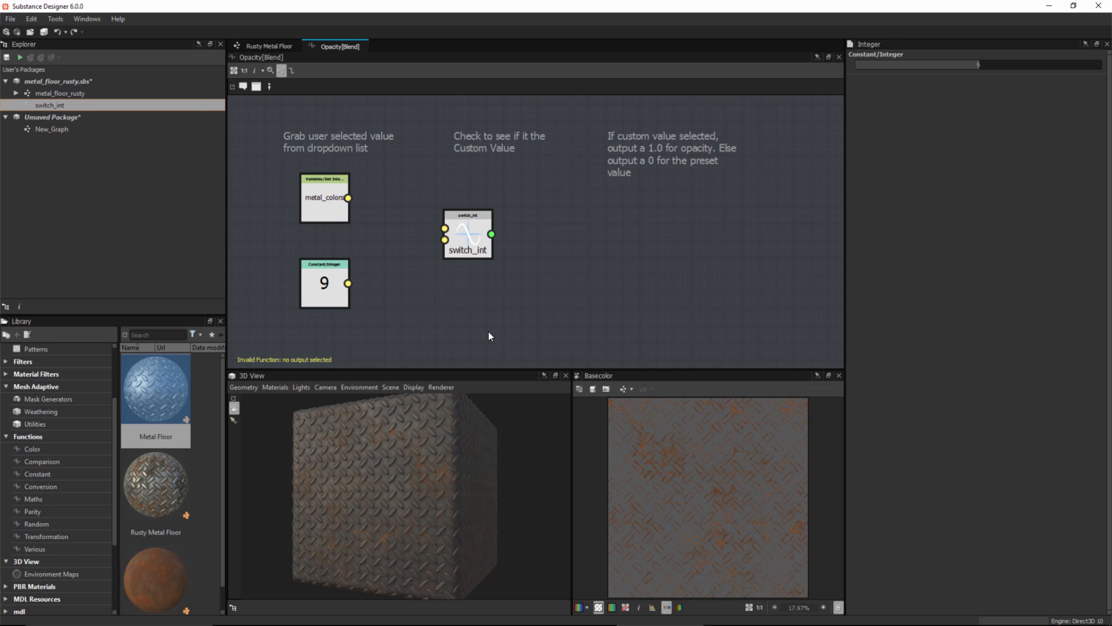
scroll(463, 235, up, 3)
middle_drag(487, 293, 548, 286)
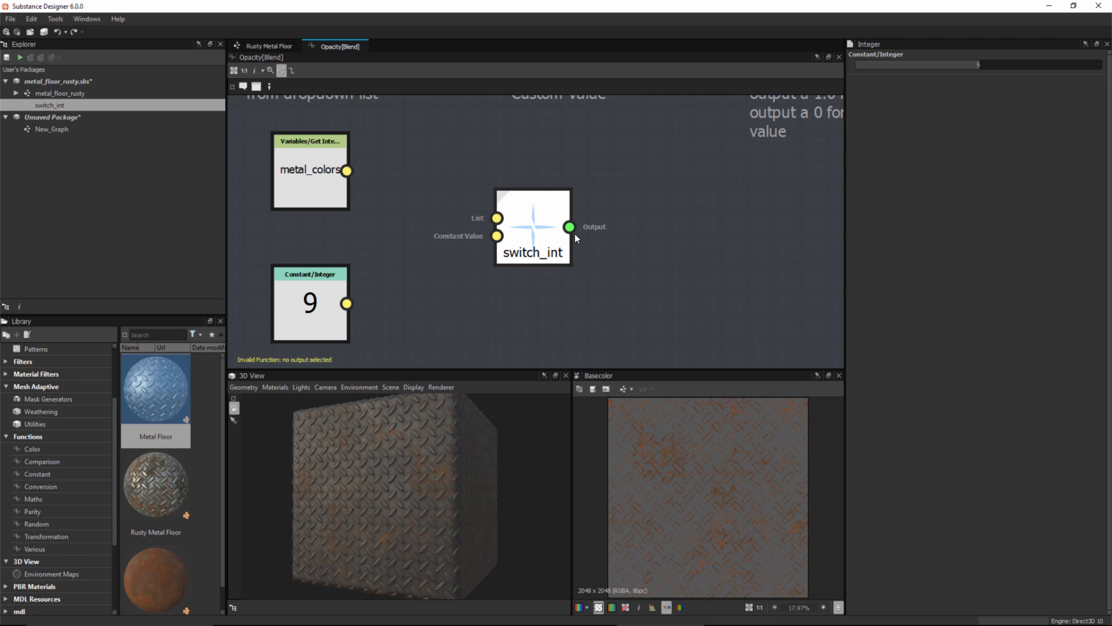
Step: Connect metal_colors to switch_int's List input and the constant 9 to its Constant Value input, and set switch_int as the output node
drag(570, 226, 694, 194)
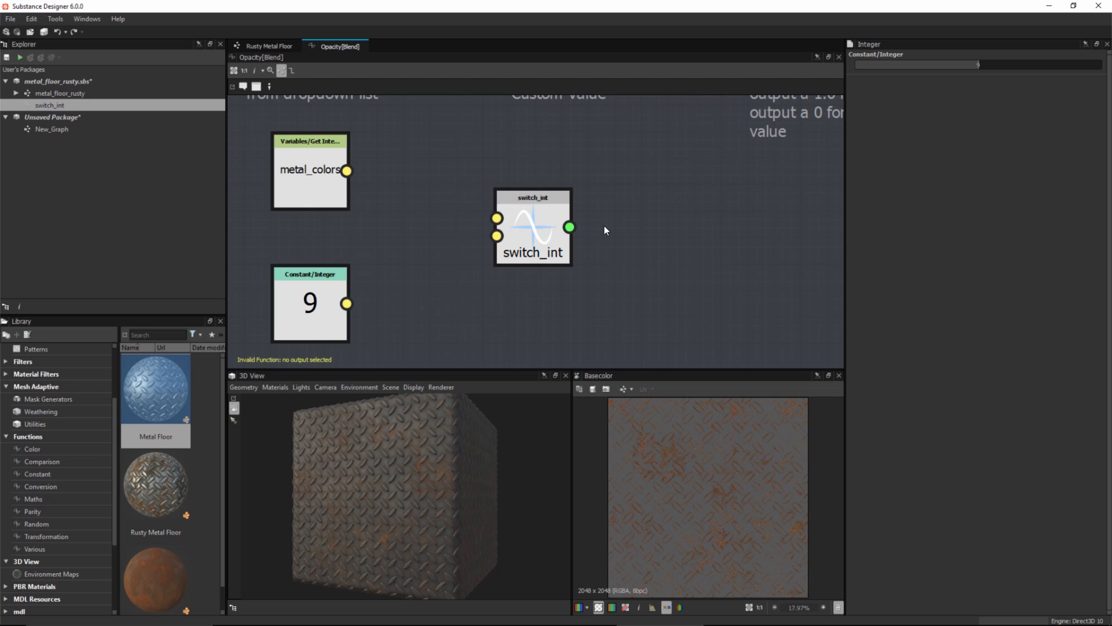
drag(346, 171, 497, 218)
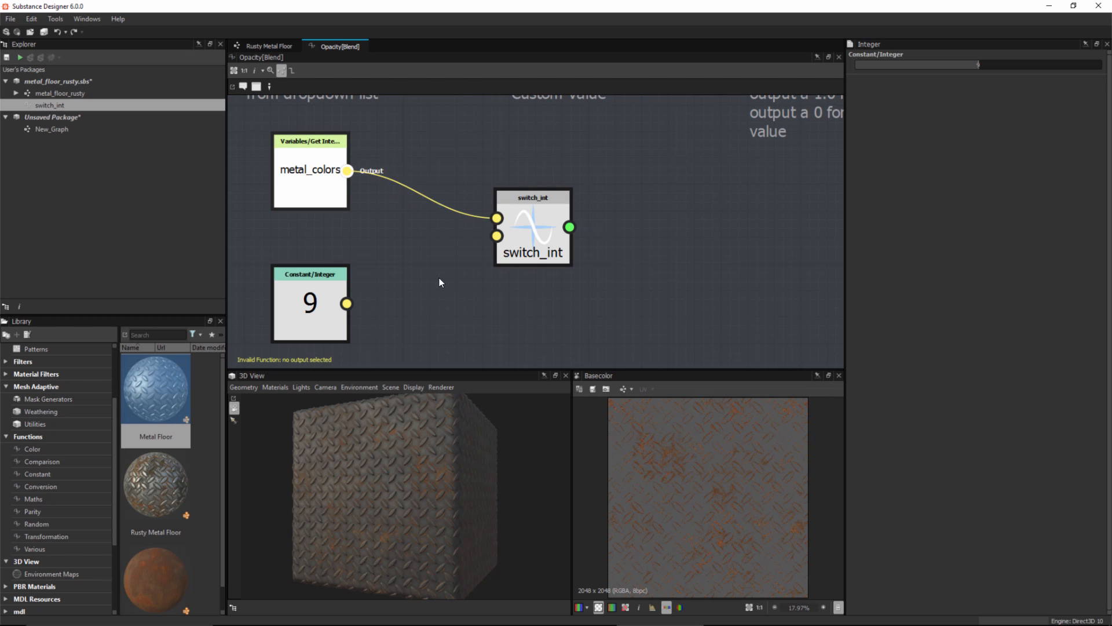
drag(346, 303, 498, 236)
click(502, 242)
right_click(527, 225)
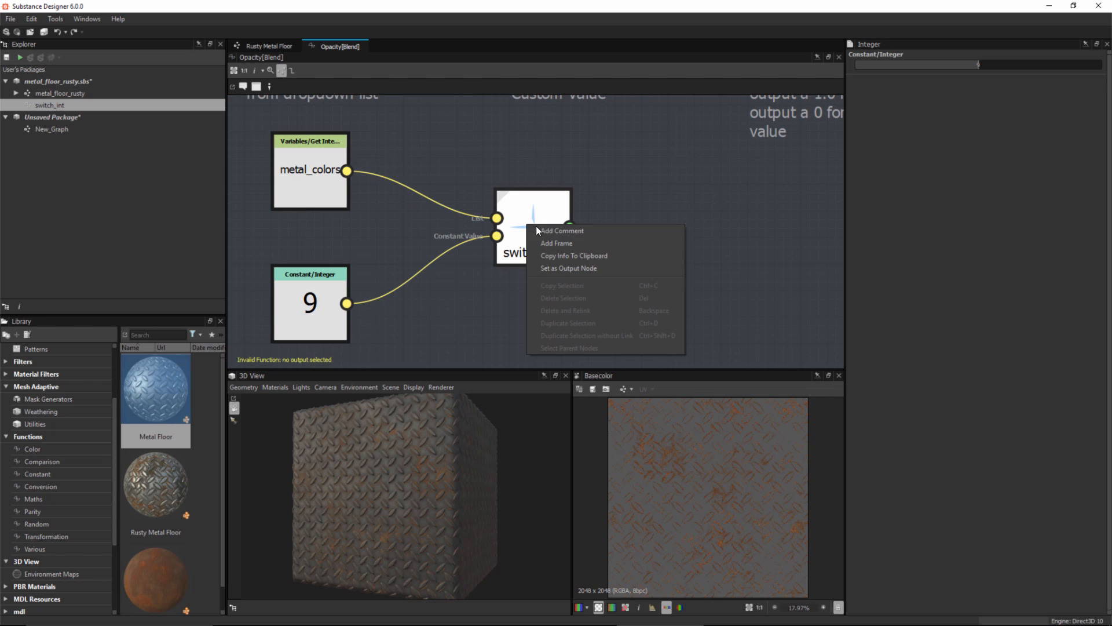
click(551, 270)
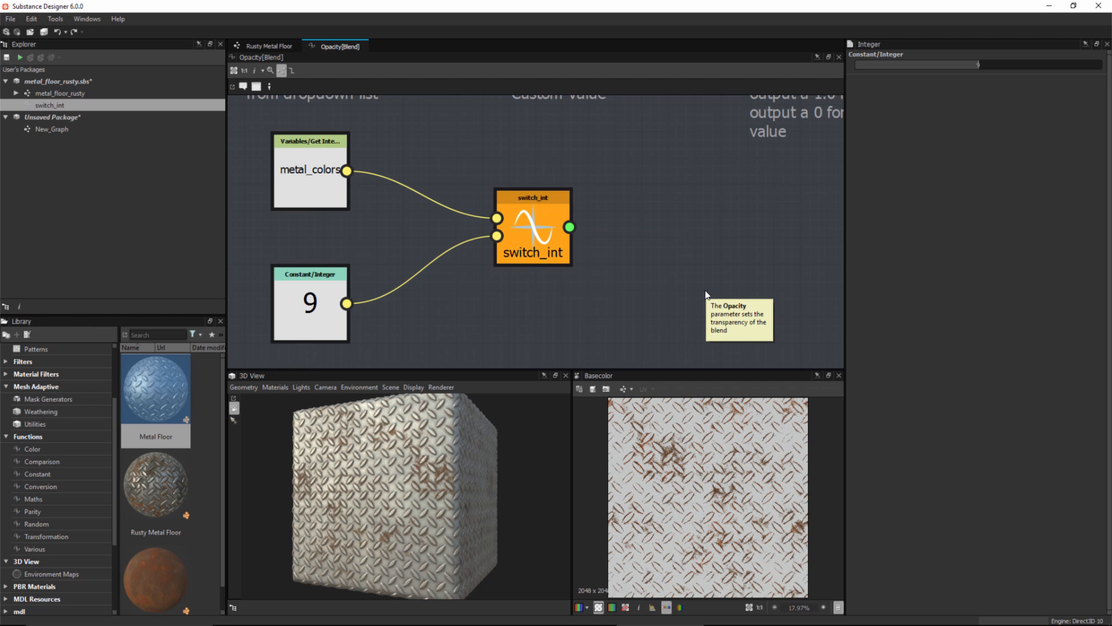
Step: Return to the Rusty Metal Floor graph and set the default value of its Metal Color input parameter to Custom
click(270, 47)
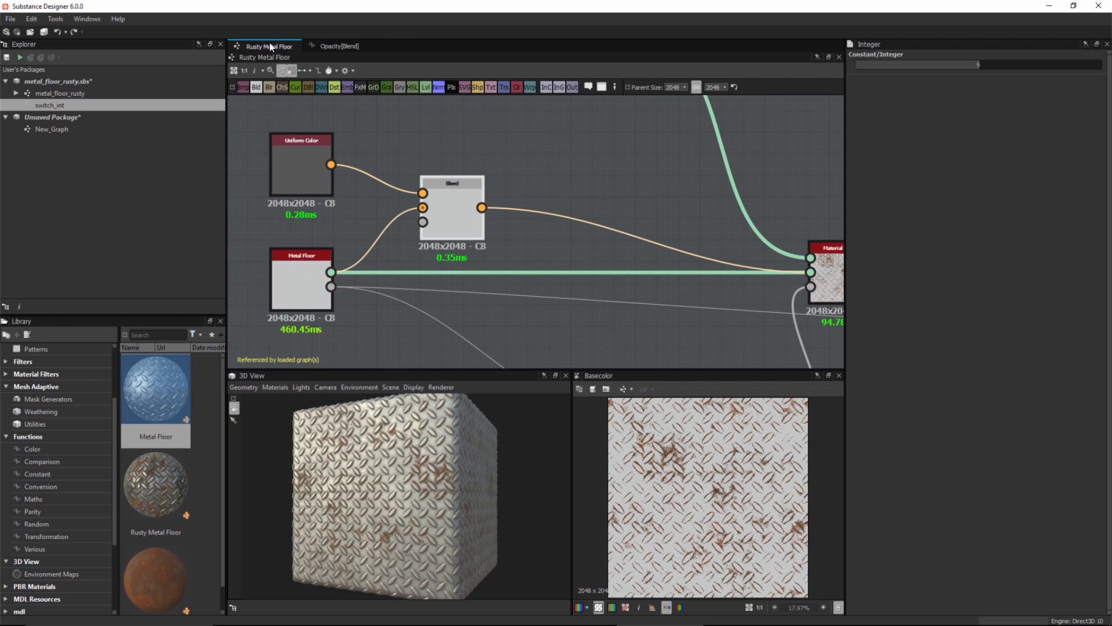
click(566, 154)
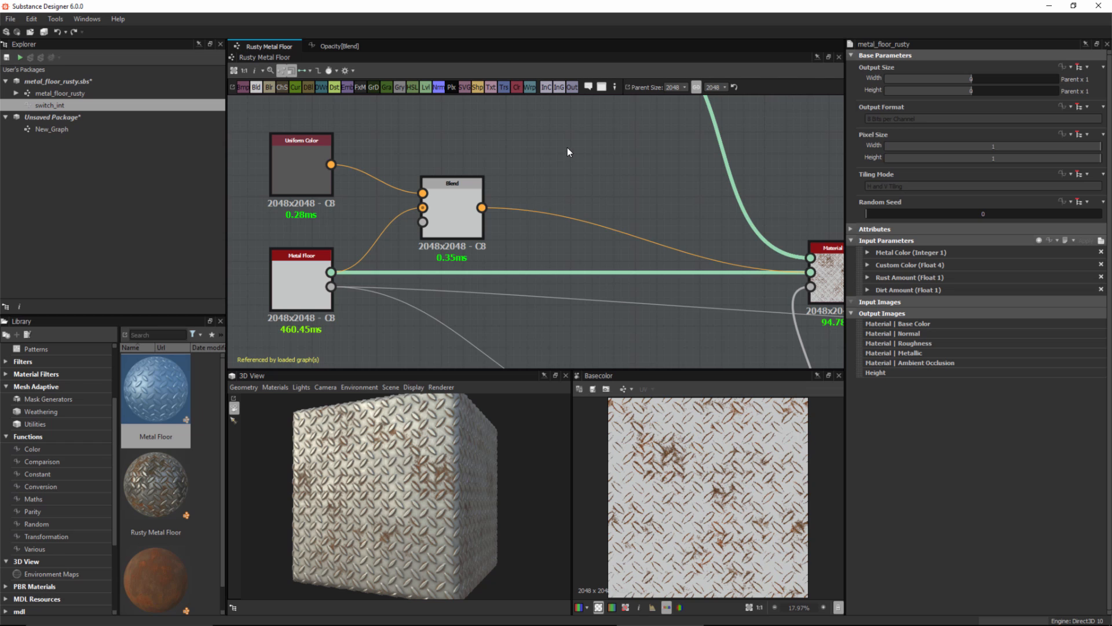
click(868, 253)
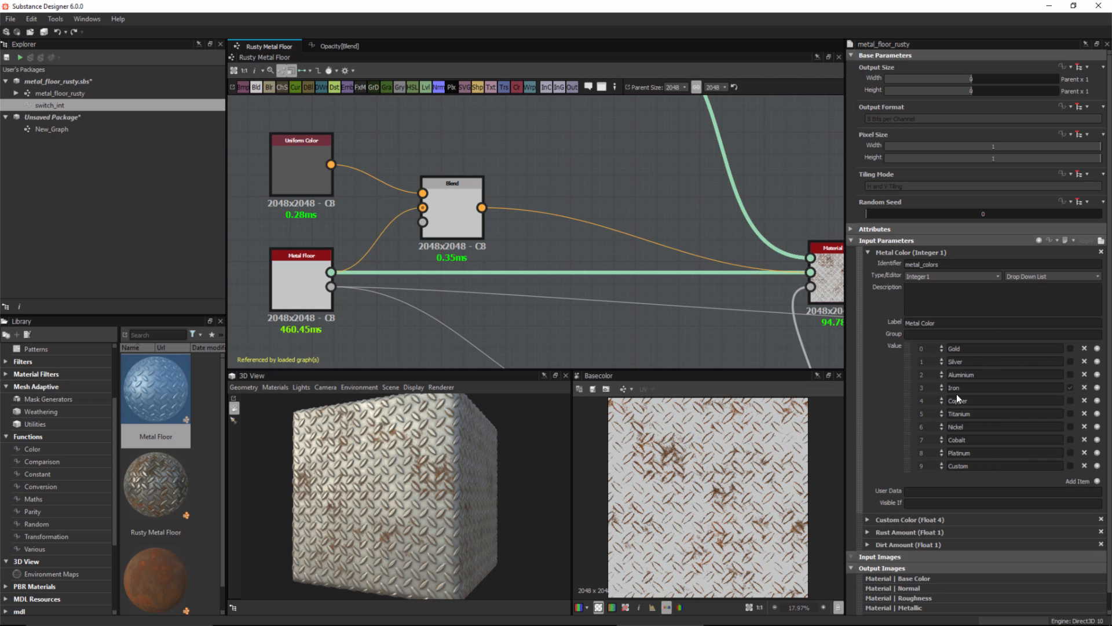
click(1070, 466)
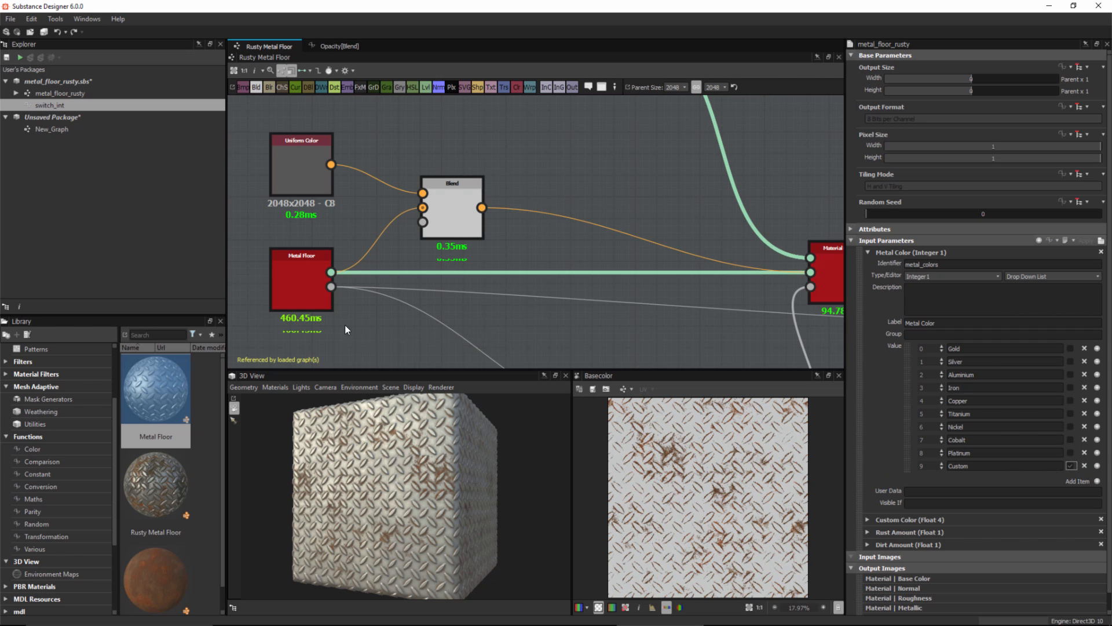